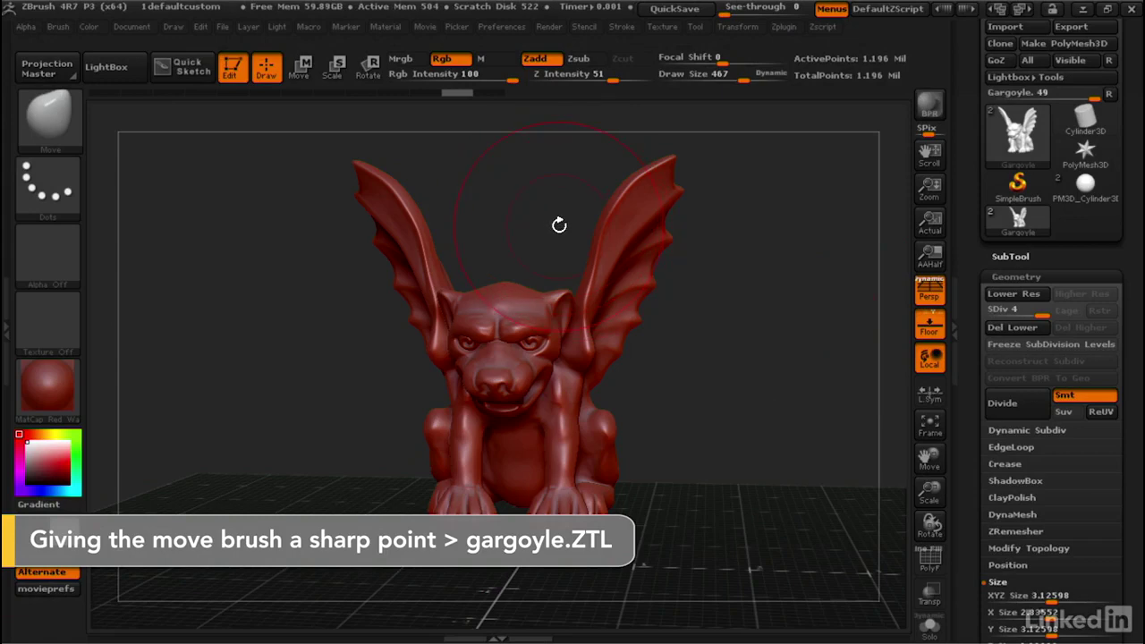
- Activate the Move brush for sculpting the gargoyle
{"action": "key", "text": "b"}
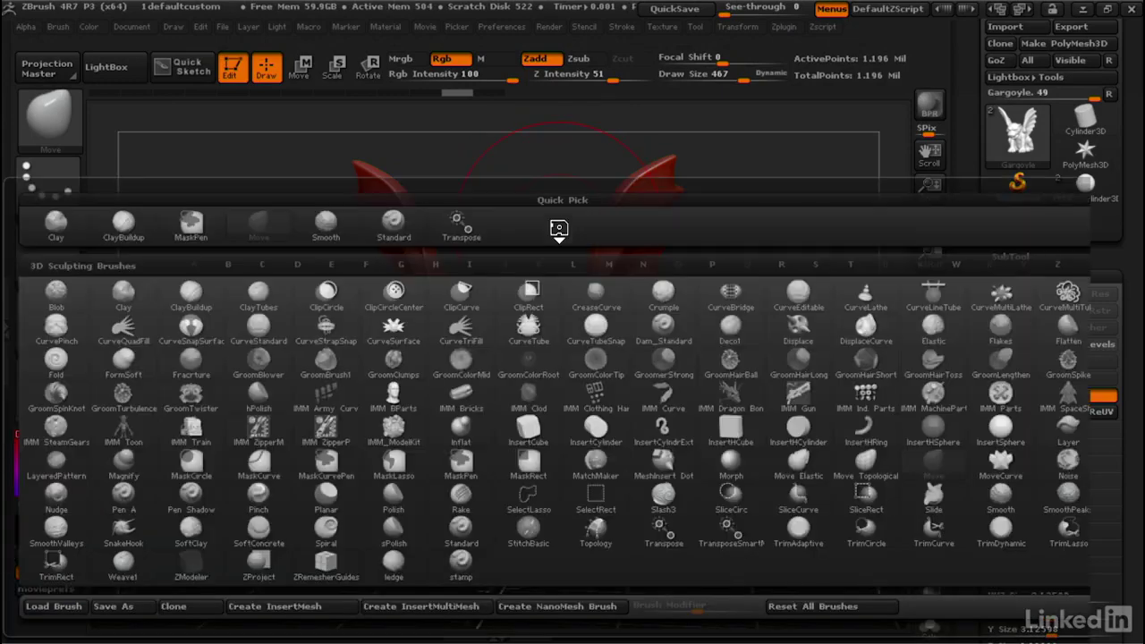
{"action": "key", "text": "m"}
{"action": "key", "text": "v"}
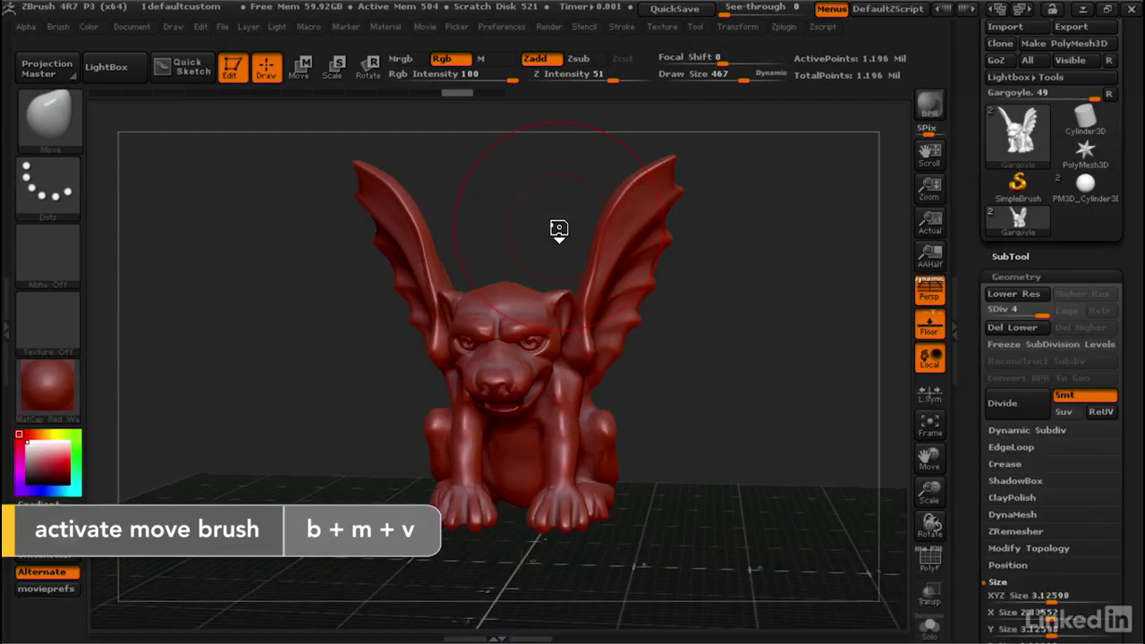
- Try bending the wings outward and stretching the head upward with the Move brush at draw size 467
{"action": "mouse_move", "coordinate": [662, 455]}
{"action": "left_mouse_down"}
{"action": "mouse_move", "coordinate": [687, 419]}
{"action": "mouse_move", "coordinate": [701, 421]}
{"action": "left_mouse_up"}
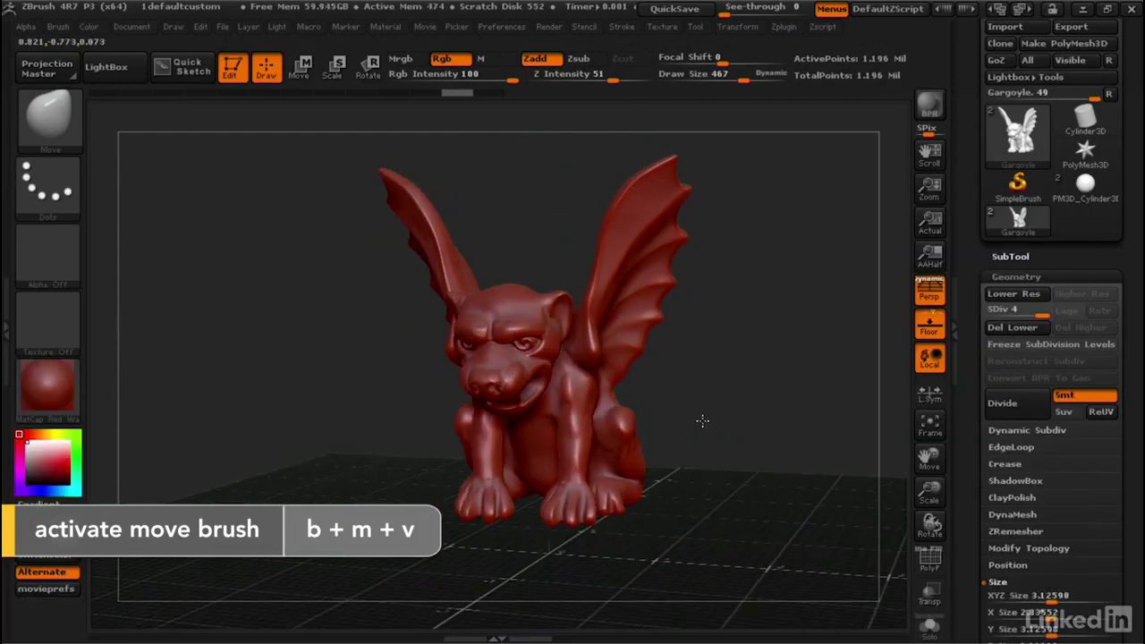
{"action": "left_click_drag", "start_coordinate": [661, 169], "coordinate": [747, 235]}
{"action": "mouse_move", "coordinate": [607, 236]}
{"action": "left_mouse_down"}
{"action": "mouse_move", "coordinate": [668, 274]}
{"action": "mouse_move", "coordinate": [653, 336]}
{"action": "left_mouse_up"}
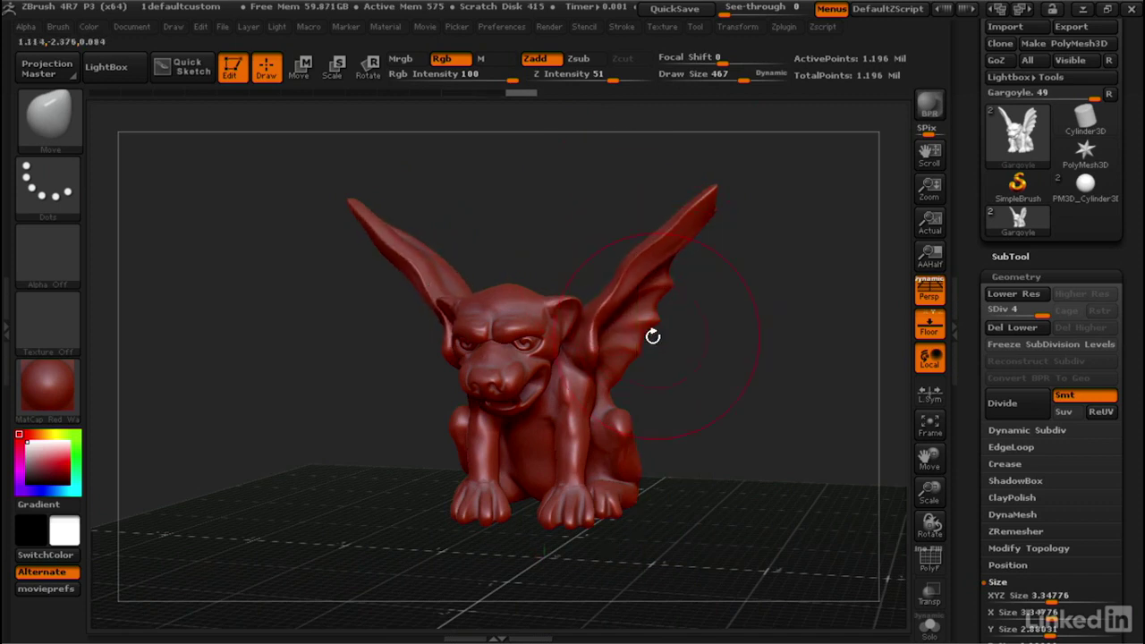
{"action": "mouse_move", "coordinate": [571, 303]}
{"action": "left_mouse_down"}
{"action": "mouse_move", "coordinate": [592, 219]}
{"action": "mouse_move", "coordinate": [640, 240]}
{"action": "left_mouse_up"}
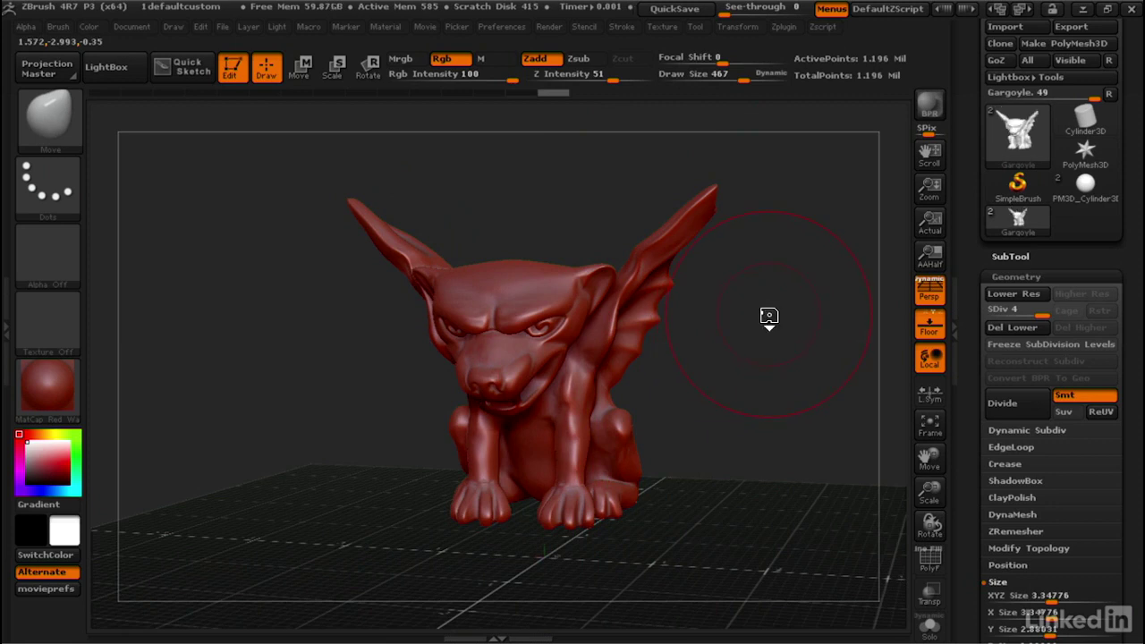
- Undo the head and wing deformations
{"action": "key", "text": "ctrl+z"}
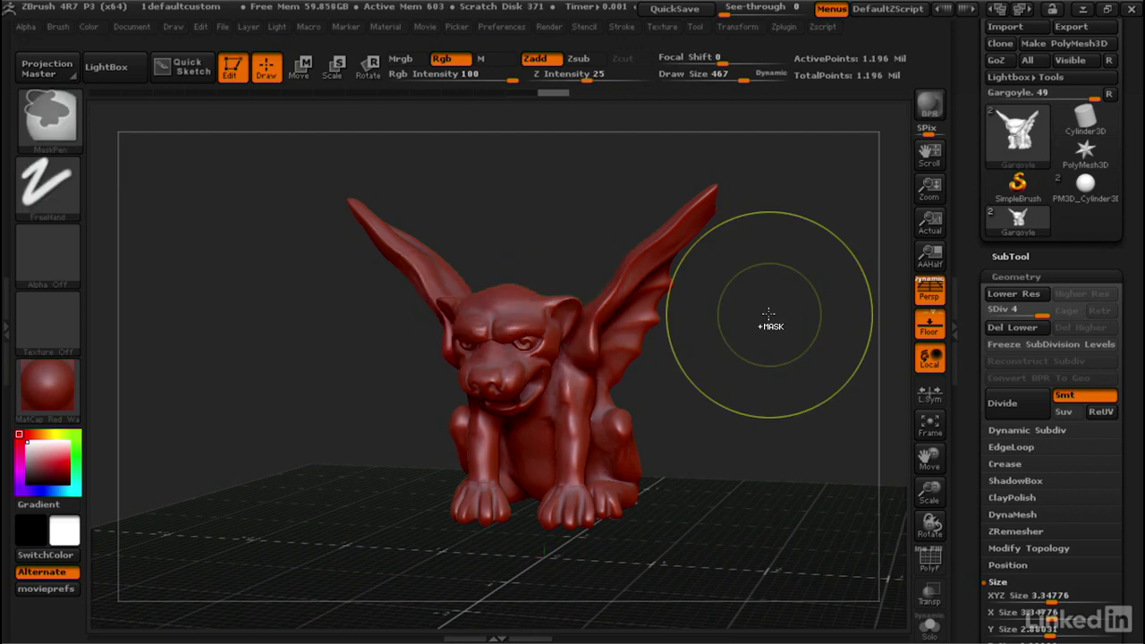
{"action": "key", "text": "ctrl+z"}
{"action": "key", "text": "ctrl+z"}
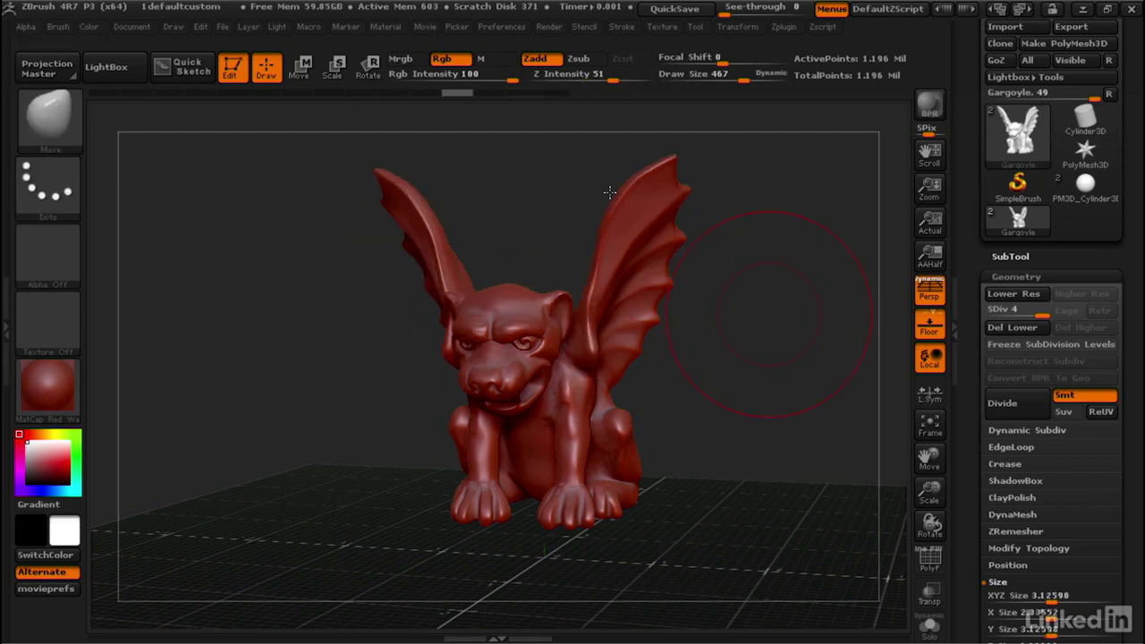
- Try bending both wings outward and down with several Move brush strokes from the front and back
{"action": "mouse_move", "coordinate": [731, 331]}
{"action": "left_mouse_down"}
{"action": "mouse_move", "coordinate": [584, 331]}
{"action": "mouse_move", "coordinate": [537, 236]}
{"action": "left_mouse_up"}
{"action": "mouse_move", "coordinate": [501, 179]}
{"action": "left_mouse_down"}
{"action": "mouse_move", "coordinate": [432, 197]}
{"action": "mouse_move", "coordinate": [412, 234]}
{"action": "left_mouse_up"}
{"action": "left_click_drag", "start_coordinate": [494, 243], "coordinate": [443, 308]}
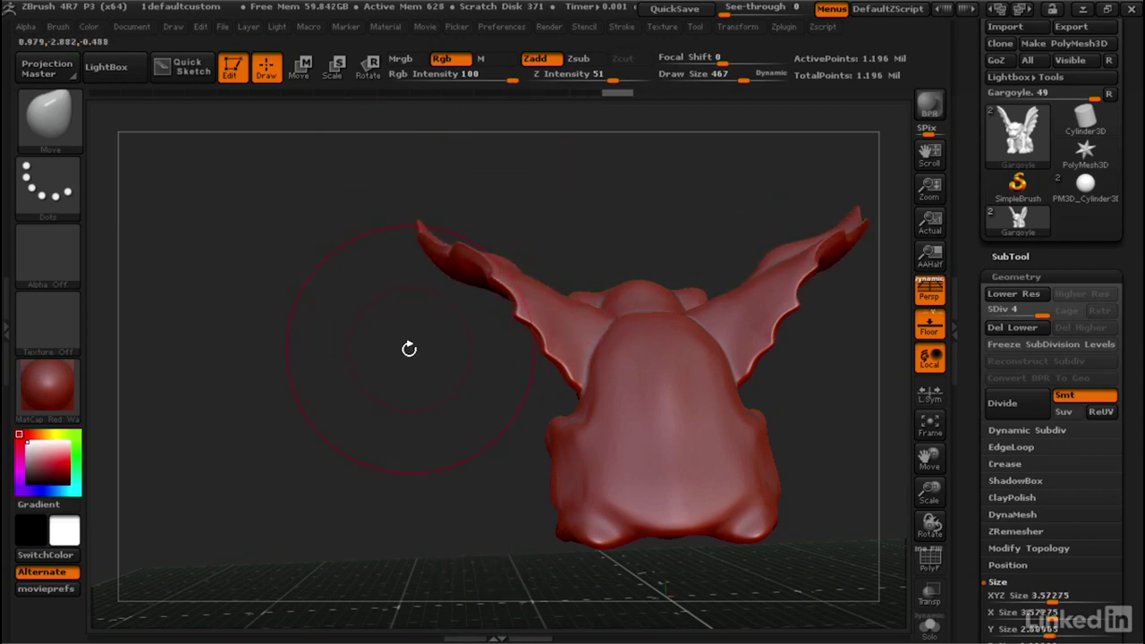
{"action": "mouse_move", "coordinate": [408, 348]}
{"action": "left_mouse_down"}
{"action": "mouse_move", "coordinate": [560, 338]}
{"action": "mouse_move", "coordinate": [581, 322]}
{"action": "left_mouse_up"}
{"action": "left_click_drag", "start_coordinate": [536, 256], "coordinate": [569, 303]}
{"action": "left_click_drag", "start_coordinate": [597, 206], "coordinate": [622, 222]}
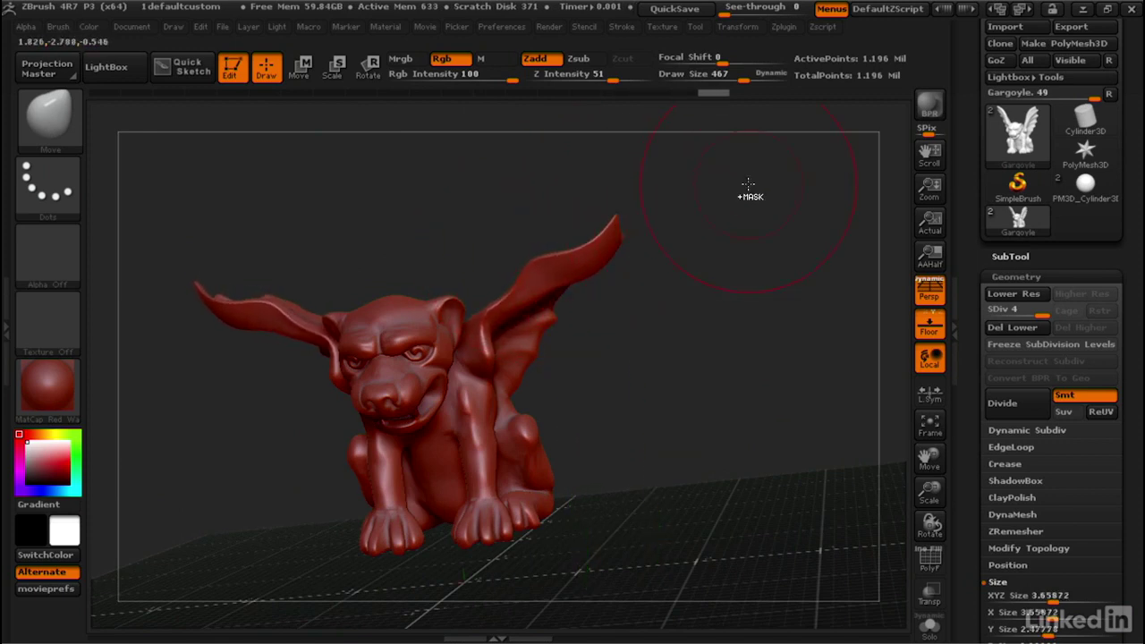
- Undo all the wing-bending strokes so the wings have their original upright shape
{"action": "key", "text": "ctrl"}
{"action": "key", "text": "ctrl+z"}
{"action": "key", "text": "ctrl+z"}
{"action": "key", "text": "ctrl+z"}
{"action": "key", "text": "ctrl+z"}
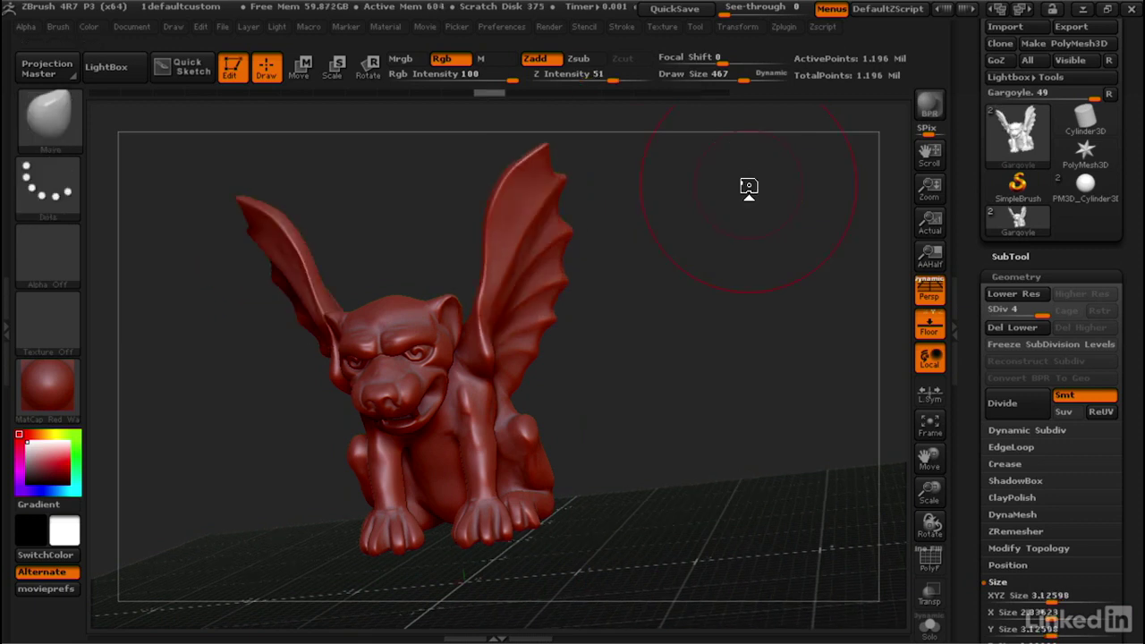
- Turn on AccuCurve in the Move brush's curve settings
{"action": "left_click", "coordinate": [58, 26]}
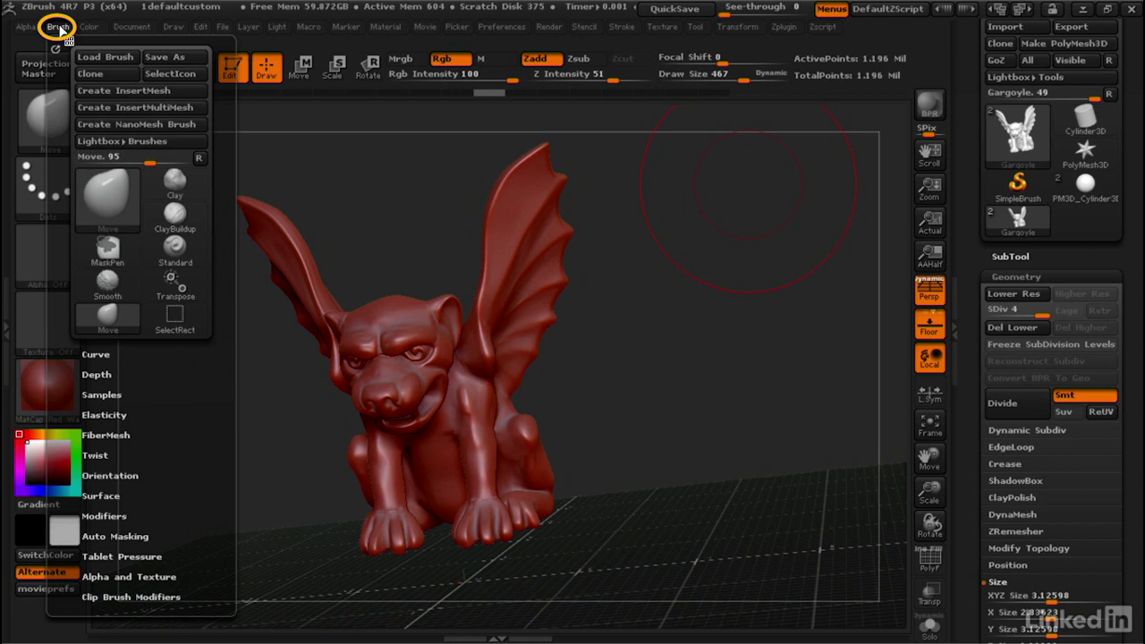
{"action": "left_click", "coordinate": [95, 354]}
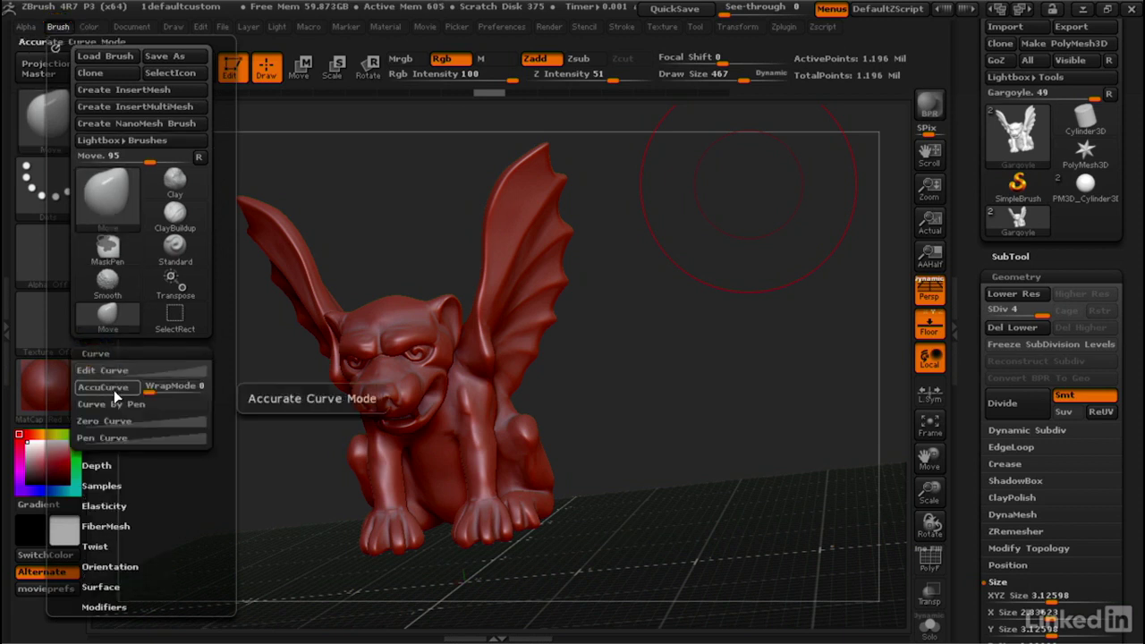
{"action": "left_click", "coordinate": [110, 387]}
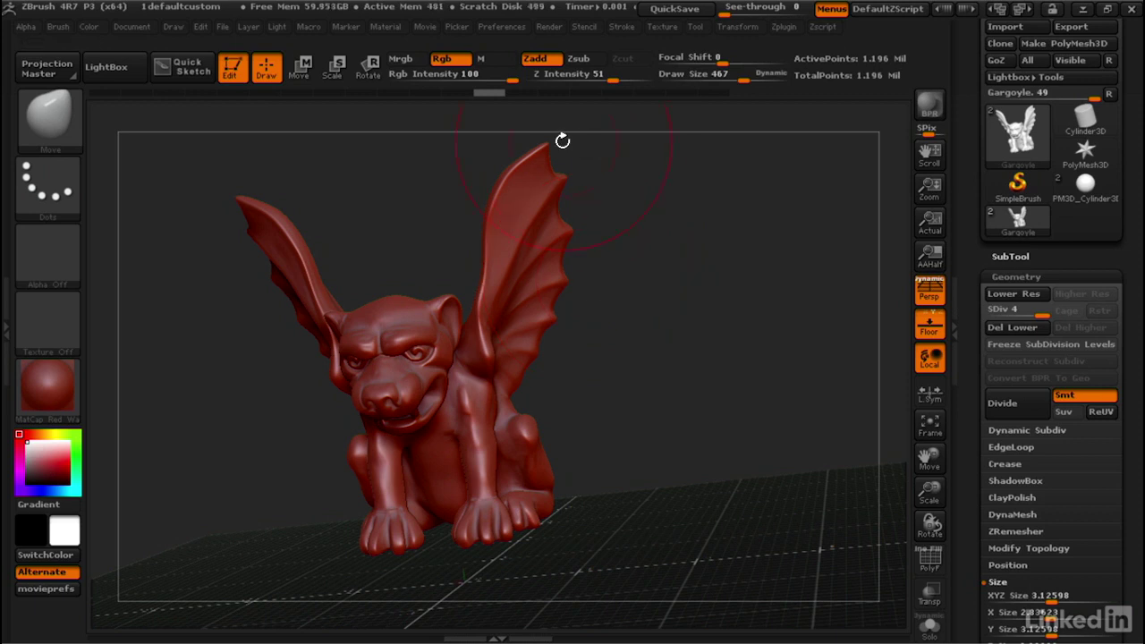
- Pull the wing tips outward and down into sharp, hooked points with the Move brush
{"action": "mouse_move", "coordinate": [548, 140]}
{"action": "left_mouse_down"}
{"action": "mouse_move", "coordinate": [590, 155]}
{"action": "mouse_move", "coordinate": [629, 205]}
{"action": "mouse_move", "coordinate": [671, 279]}
{"action": "mouse_move", "coordinate": [662, 328]}
{"action": "mouse_move", "coordinate": [665, 258]}
{"action": "mouse_move", "coordinate": [659, 276]}
{"action": "mouse_move", "coordinate": [680, 258]}
{"action": "mouse_move", "coordinate": [665, 248]}
{"action": "left_mouse_up"}
{"action": "mouse_move", "coordinate": [627, 215]}
{"action": "left_mouse_down"}
{"action": "mouse_move", "coordinate": [624, 241]}
{"action": "mouse_move", "coordinate": [594, 271]}
{"action": "mouse_move", "coordinate": [671, 299]}
{"action": "mouse_move", "coordinate": [657, 283]}
{"action": "left_mouse_up"}
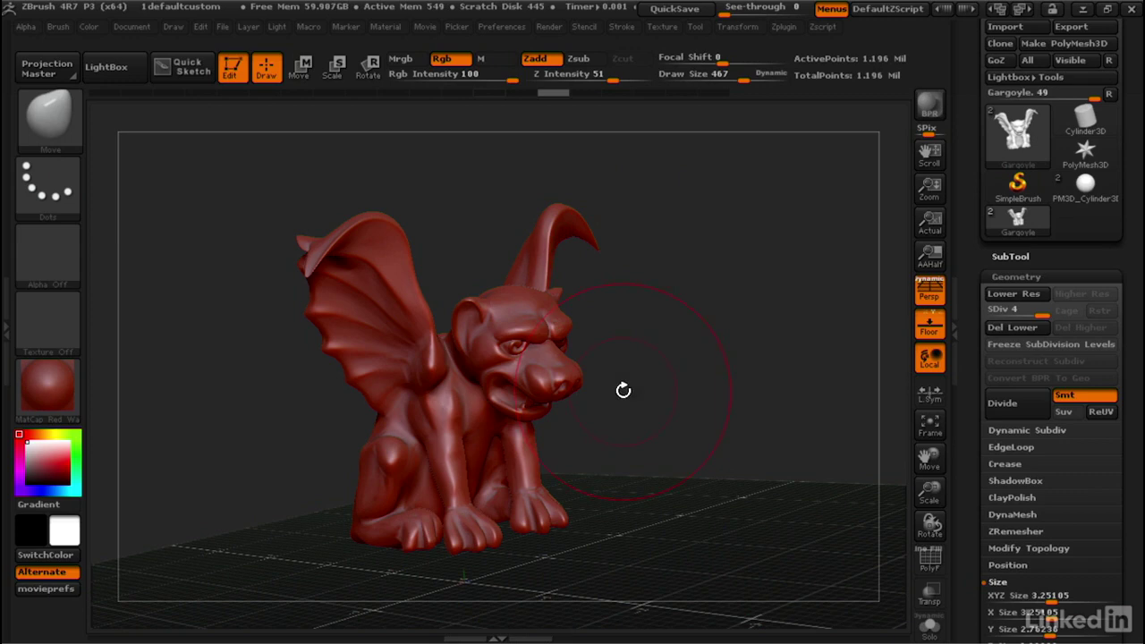
- Zoom in on the gargoyle's forehead and reduce the brush draw size to 88
{"action": "mouse_move", "coordinate": [615, 389]}
{"action": "left_mouse_down", "text": "alt"}
{"action": "mouse_move", "coordinate": [677, 441]}
{"action": "mouse_move", "coordinate": [725, 269]}
{"action": "mouse_move", "coordinate": [639, 468]}
{"action": "left_mouse_up", "text": "alt"}
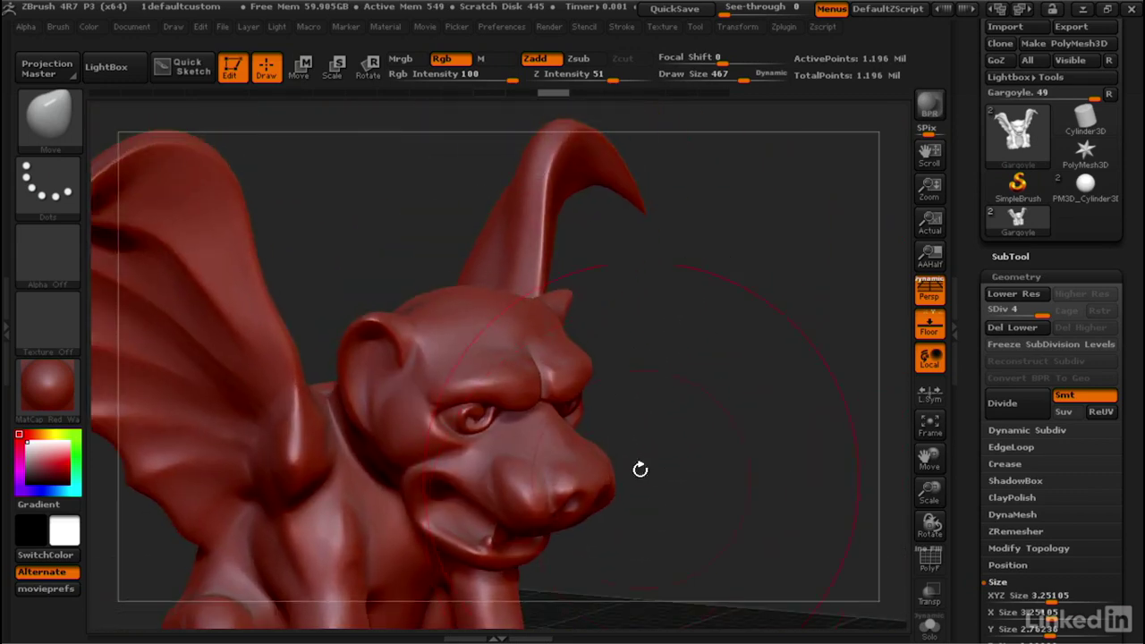
{"action": "mouse_move", "coordinate": [493, 344]}
{"action": "right_mouse_down", "text": "alt"}
{"action": "mouse_move", "coordinate": [563, 392]}
{"action": "mouse_move", "coordinate": [564, 483]}
{"action": "right_mouse_up", "text": "alt"}
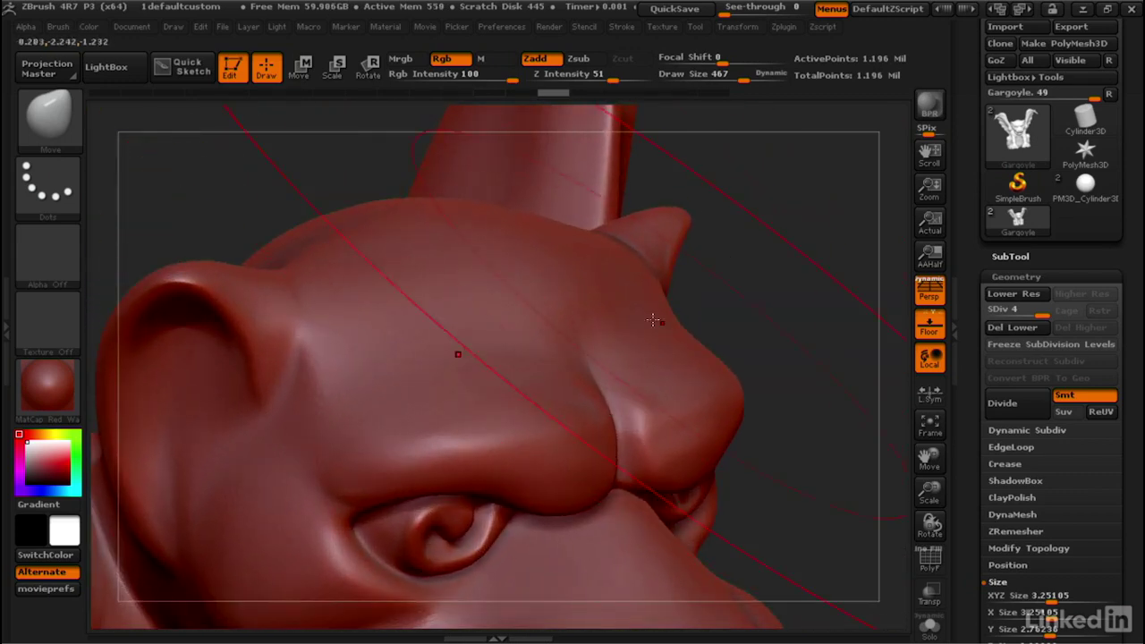
{"action": "left_click_drag", "start_coordinate": [734, 77], "coordinate": [694, 76]}
- Try pulling a pair of sharp horns up from the top of the head, and undo them
{"action": "mouse_move", "coordinate": [742, 158]}
{"action": "left_mouse_down"}
{"action": "mouse_move", "coordinate": [744, 210]}
{"action": "mouse_move", "coordinate": [454, 287]}
{"action": "mouse_move", "coordinate": [396, 197]}
{"action": "mouse_move", "coordinate": [395, 162]}
{"action": "left_mouse_up"}
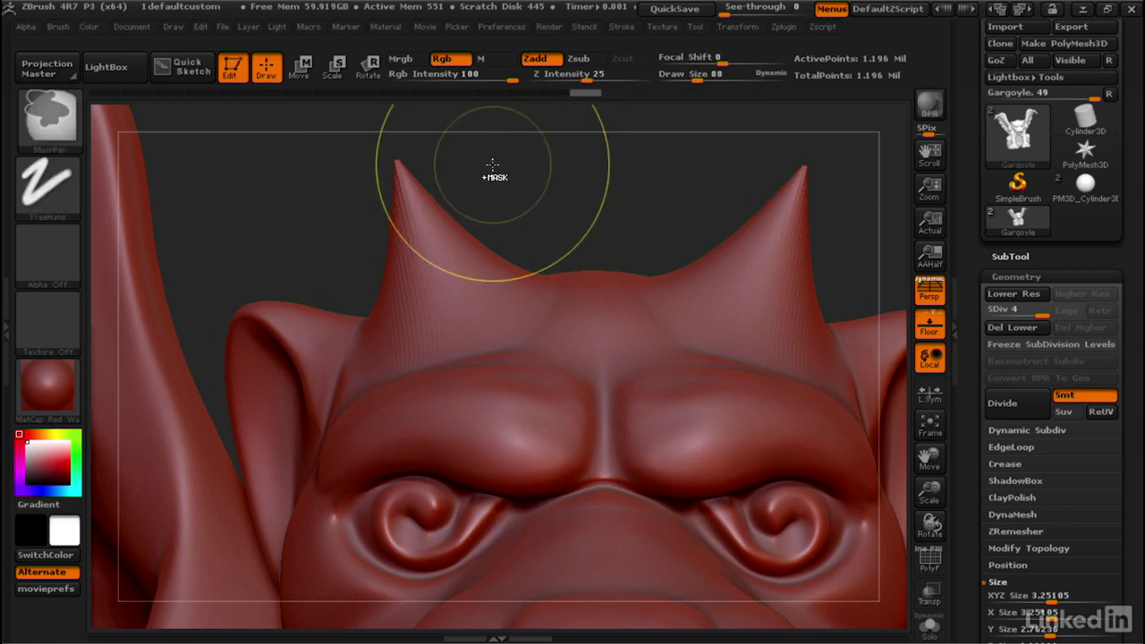
{"action": "key", "text": "ctrl+z"}
- Turn off AccuCurve, pull rounded horns up from the head as a comparison, and undo them
{"action": "left_click", "coordinate": [58, 27]}
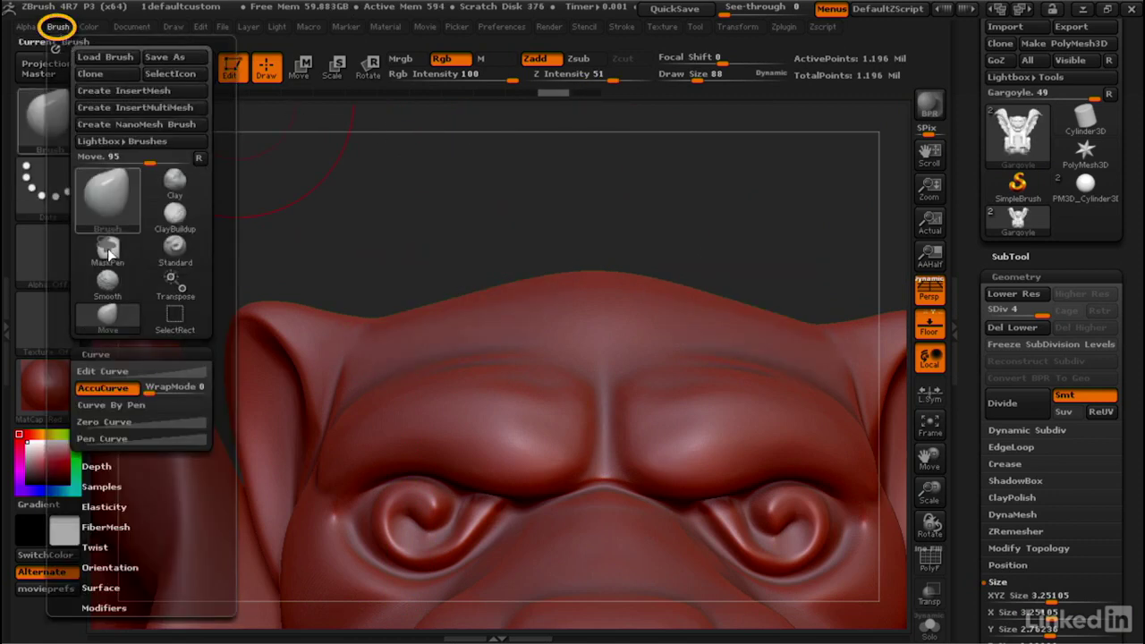
{"action": "left_click", "coordinate": [112, 388]}
{"action": "left_click_drag", "start_coordinate": [447, 307], "coordinate": [435, 142]}
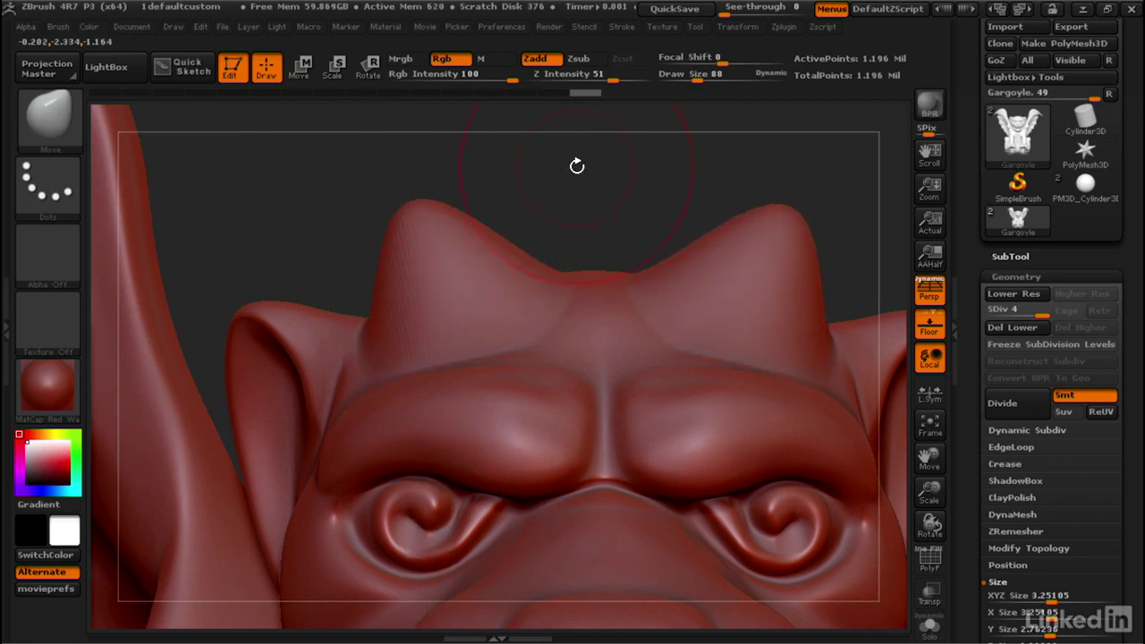
{"action": "key", "text": "ctrl+z"}
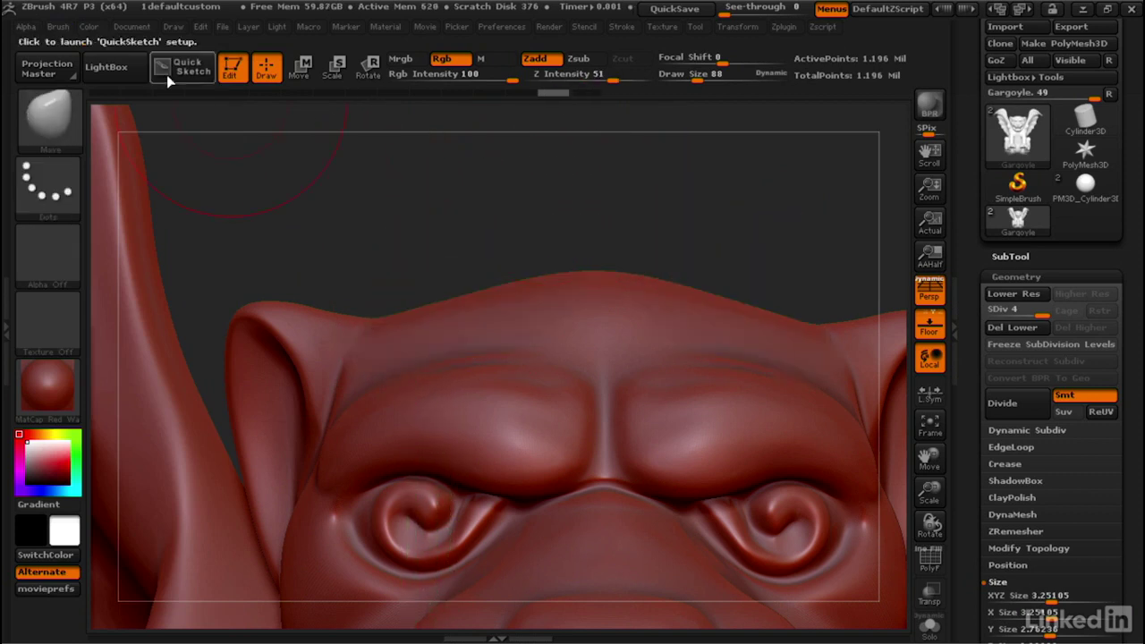
- Turn on AccuCurve and pull two sharp horns up from the head, bending their tips inward
{"action": "left_click", "coordinate": [57, 27]}
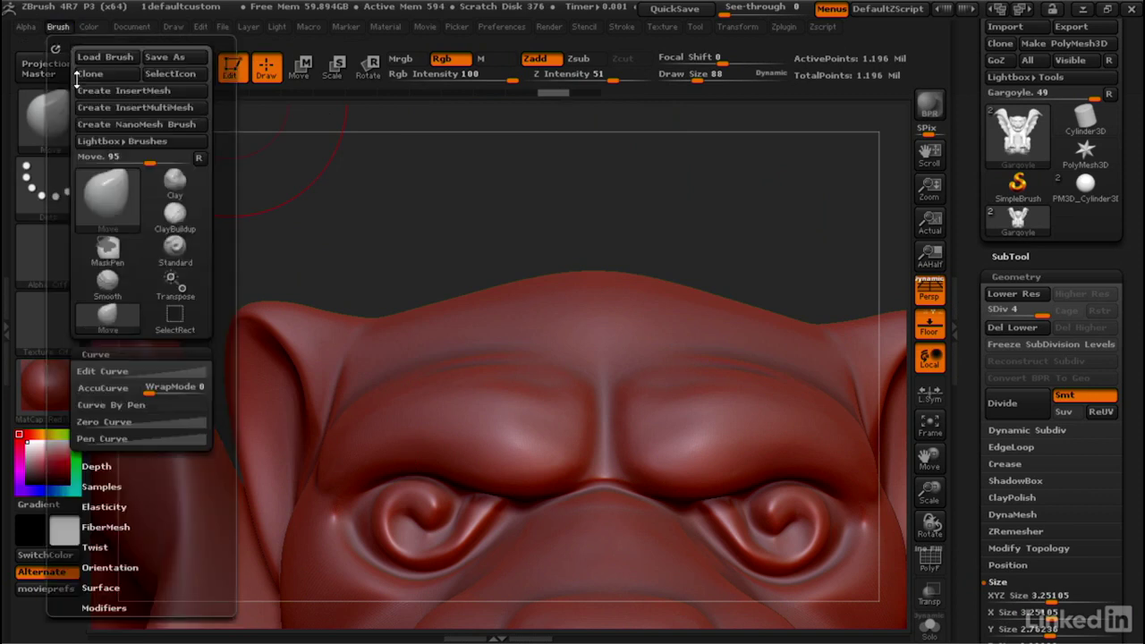
{"action": "left_click", "coordinate": [102, 388]}
{"action": "mouse_move", "coordinate": [453, 306]}
{"action": "left_mouse_down"}
{"action": "mouse_move", "coordinate": [420, 193]}
{"action": "mouse_move", "coordinate": [432, 185]}
{"action": "mouse_move", "coordinate": [404, 167]}
{"action": "mouse_move", "coordinate": [432, 133]}
{"action": "mouse_move", "coordinate": [502, 101]}
{"action": "left_mouse_up"}
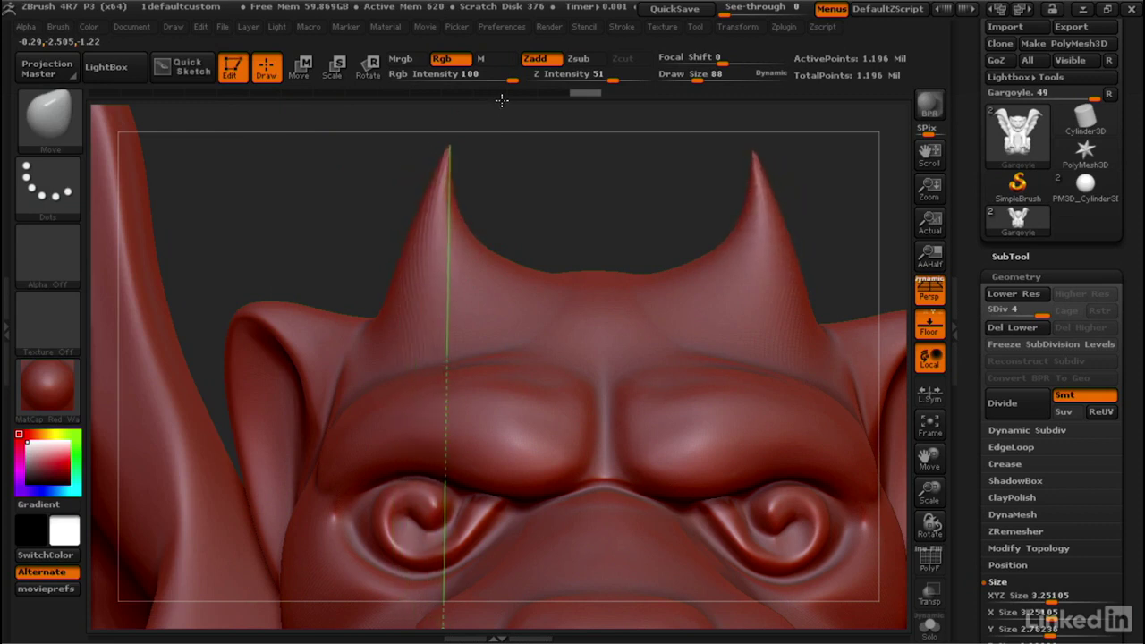
{"action": "left_click_drag", "start_coordinate": [451, 148], "coordinate": [500, 133]}
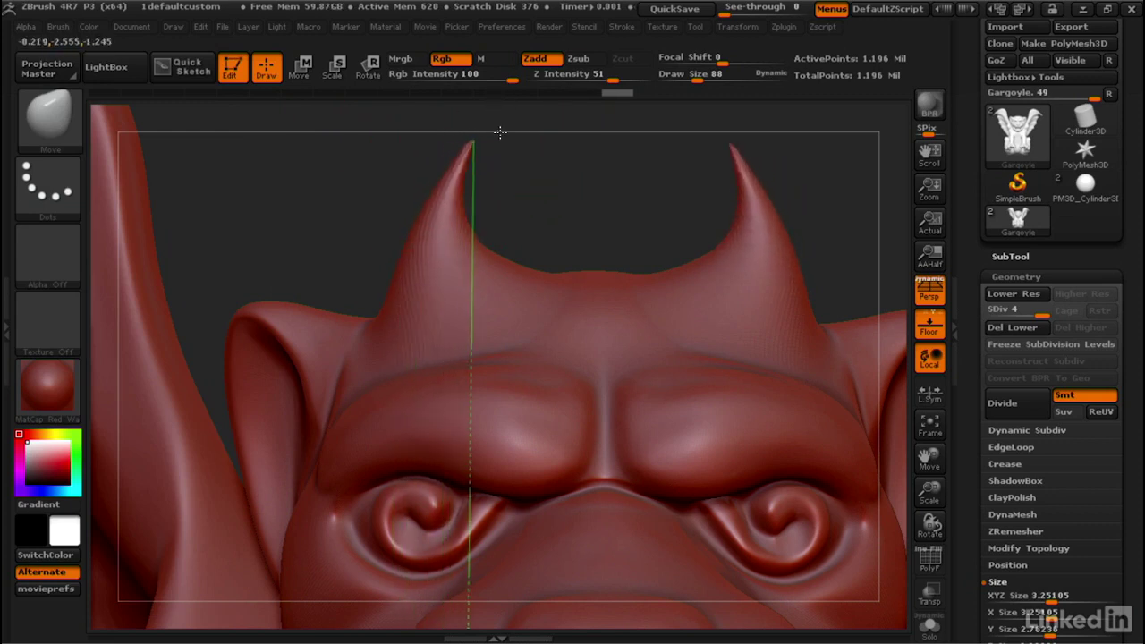
- Set the draw size to 40 and pull a pointed tooth out of the lower jaw along the surface normal
{"action": "left_click_drag", "start_coordinate": [603, 199], "coordinate": [572, 189]}
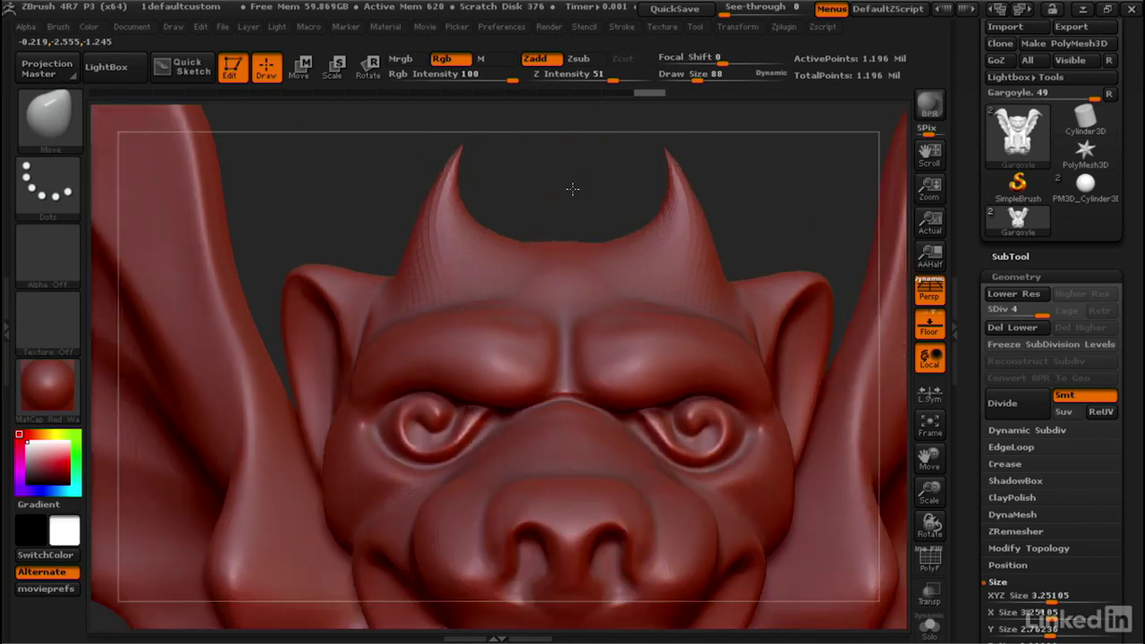
{"action": "key", "text": "f"}
{"action": "left_click_drag", "start_coordinate": [365, 176], "coordinate": [687, 94]}
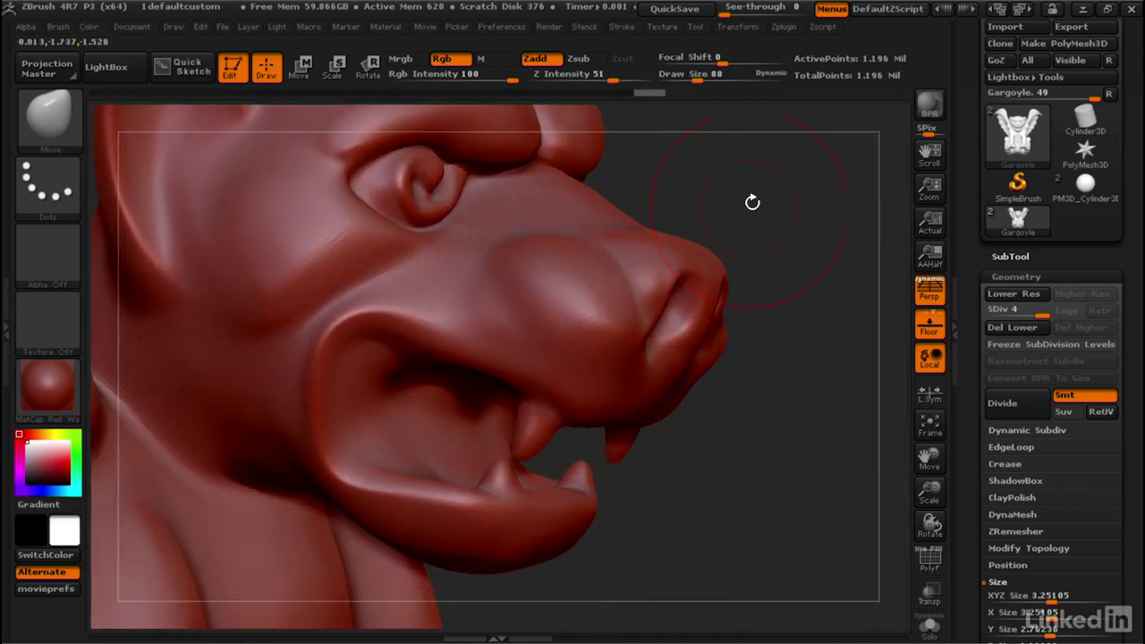
{"action": "left_click_drag", "start_coordinate": [752, 202], "coordinate": [448, 344]}
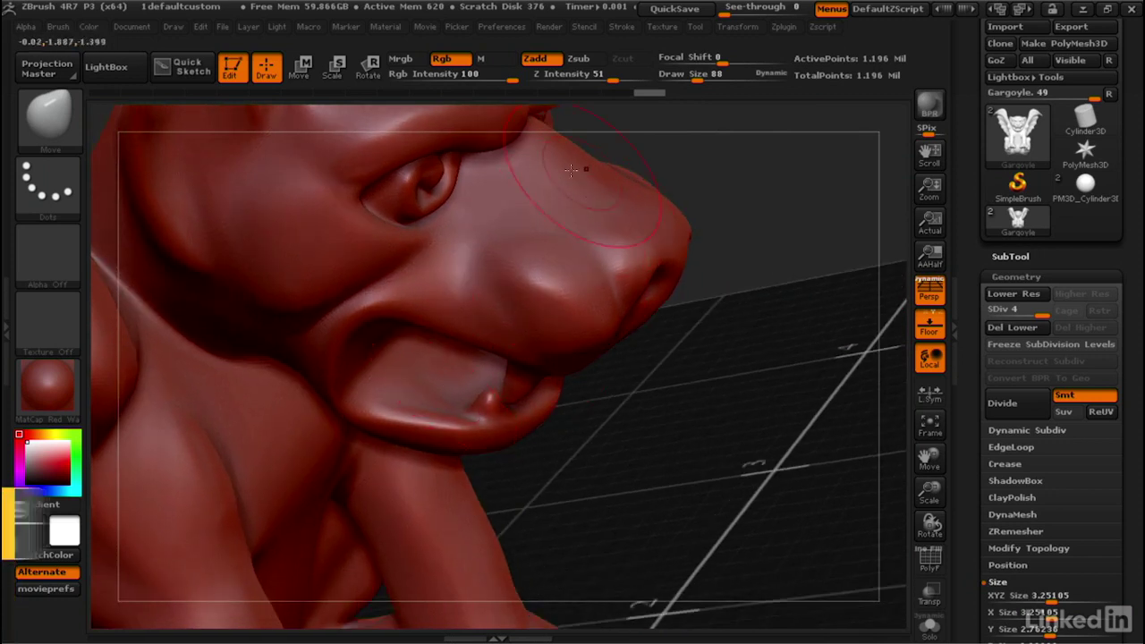
{"action": "left_click_drag", "start_coordinate": [698, 76], "coordinate": [685, 75]}
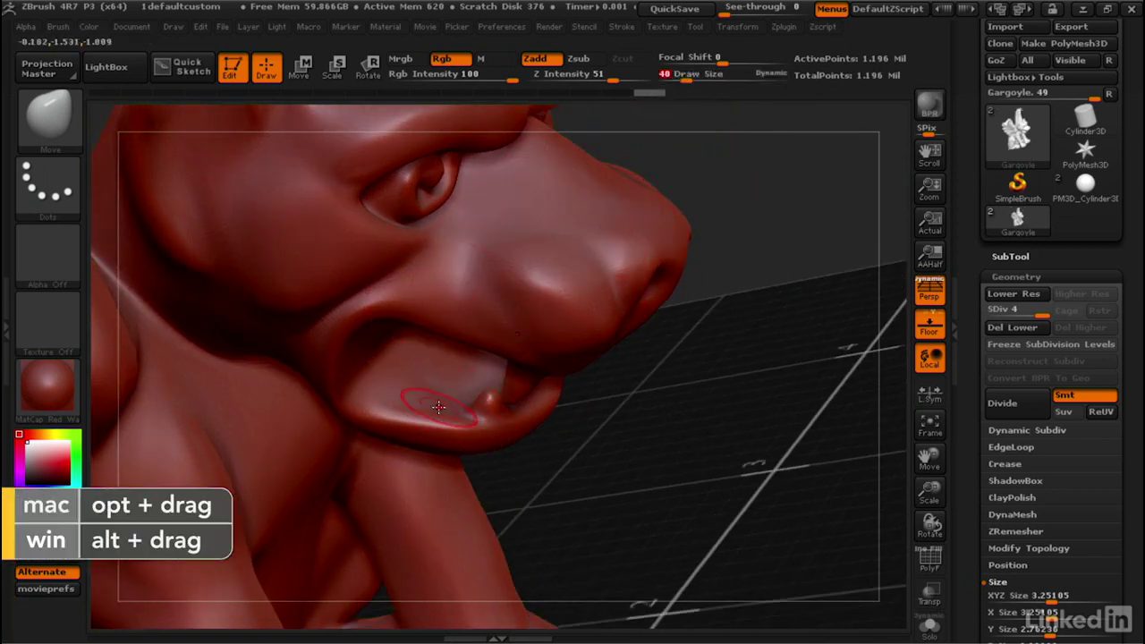
{"action": "left_click_drag", "start_coordinate": [440, 404], "coordinate": [512, 430], "text": "alt"}
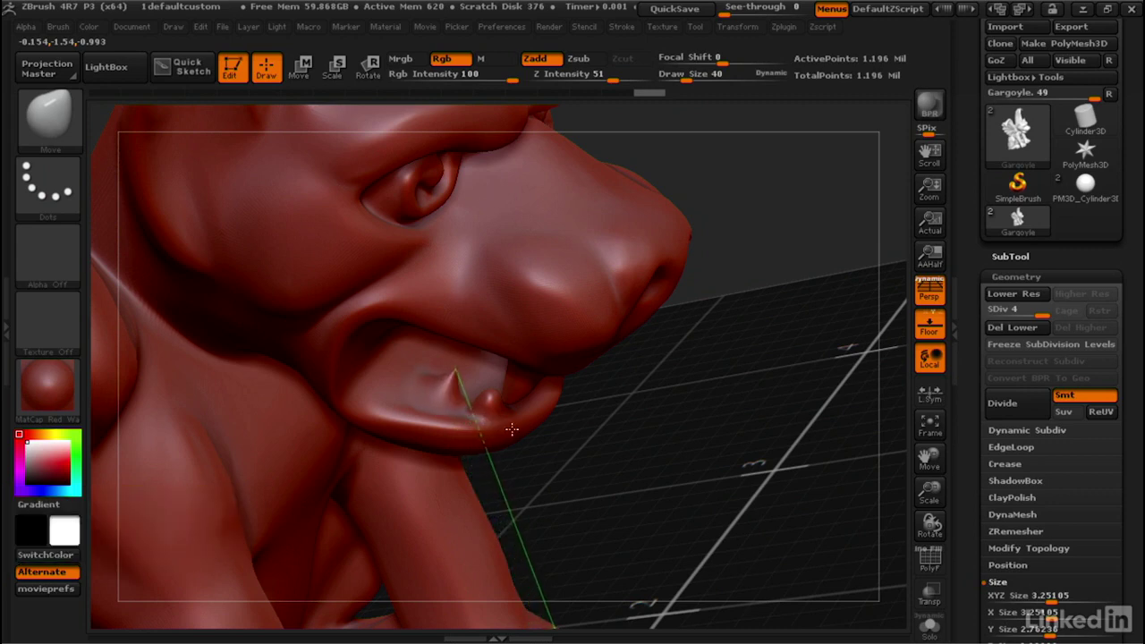
- Pull more pointed teeth out of the gums inside the mouth along the surface normal, including two in the upper jaw
{"action": "mouse_move", "coordinate": [656, 396]}
{"action": "left_mouse_down"}
{"action": "mouse_move", "coordinate": [732, 268]}
{"action": "mouse_move", "coordinate": [644, 271]}
{"action": "left_mouse_up"}
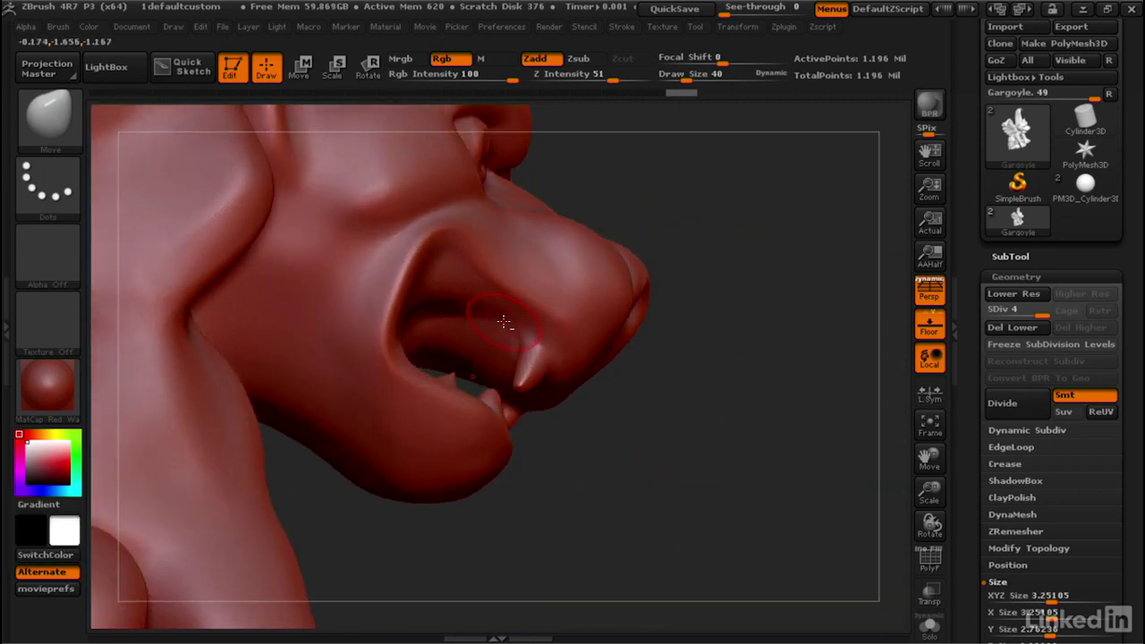
{"action": "mouse_move", "coordinate": [504, 322]}
{"action": "left_mouse_down"}
{"action": "mouse_move", "coordinate": [603, 630]}
{"action": "mouse_move", "coordinate": [577, 630]}
{"action": "left_mouse_up"}
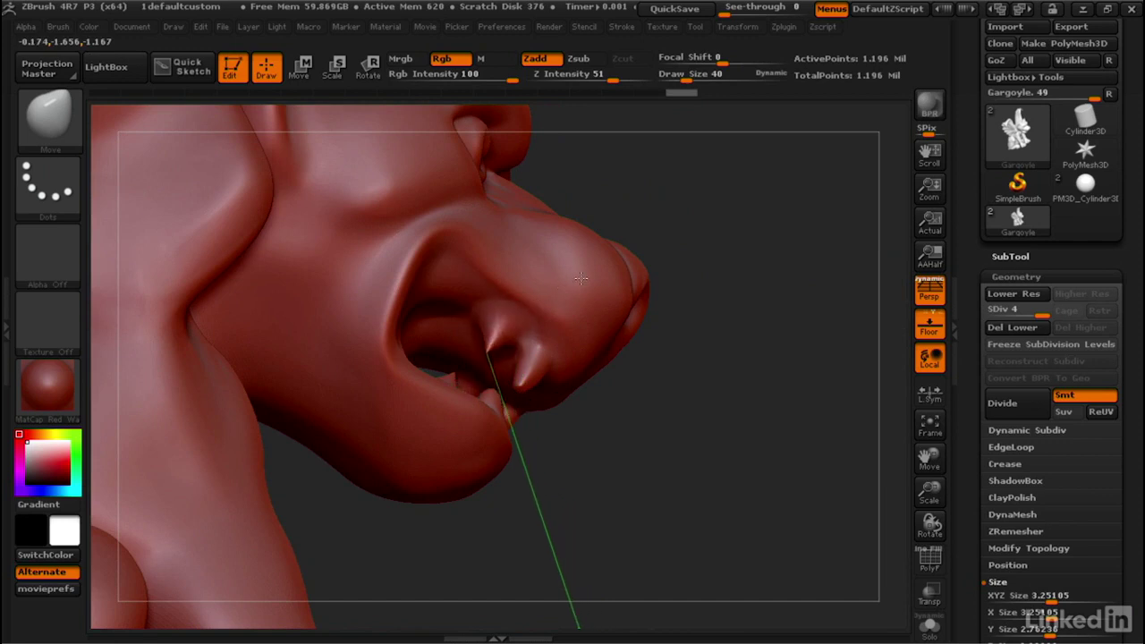
{"action": "left_click", "coordinate": [754, 229]}
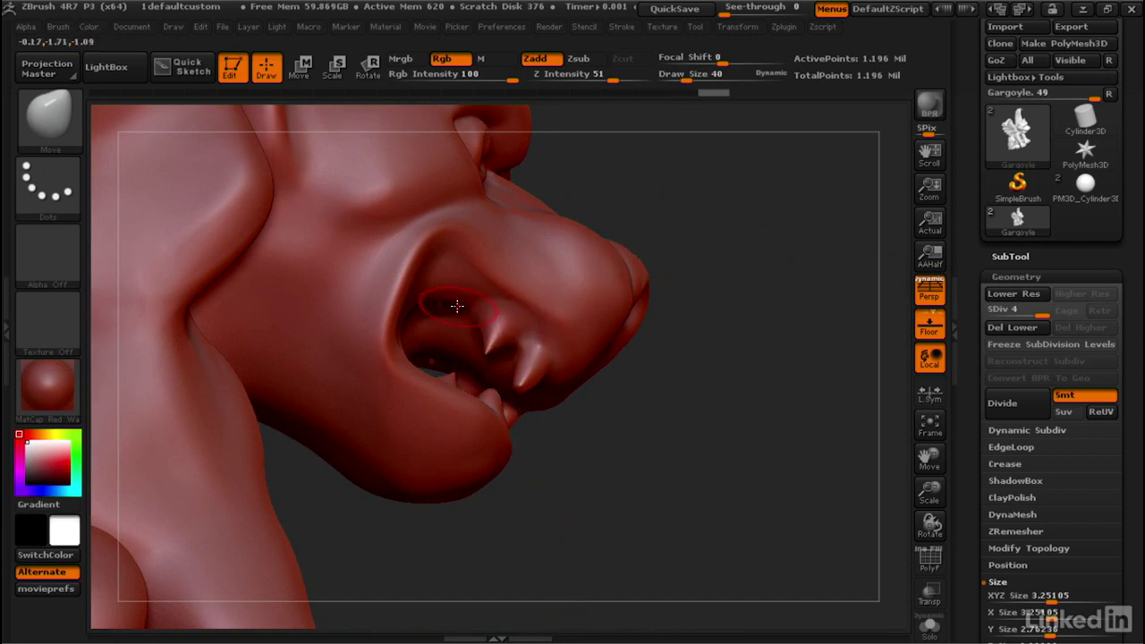
{"action": "mouse_move", "coordinate": [457, 307]}
{"action": "left_mouse_down"}
{"action": "mouse_move", "coordinate": [531, 630]}
{"action": "mouse_move", "coordinate": [506, 630]}
{"action": "left_mouse_up"}
{"action": "mouse_move", "coordinate": [728, 224]}
{"action": "left_mouse_down"}
{"action": "mouse_move", "coordinate": [691, 275]}
{"action": "mouse_move", "coordinate": [702, 279]}
{"action": "left_mouse_up"}
{"action": "mouse_move", "coordinate": [415, 363]}
{"action": "left_mouse_down"}
{"action": "mouse_move", "coordinate": [465, 630]}
{"action": "mouse_move", "coordinate": [488, 630]}
{"action": "left_mouse_up"}
{"action": "left_click", "coordinate": [796, 241]}
- Pull rows of small sharp spikes out of the gargoyle's upper back along the surface normal
{"action": "left_click_drag", "start_coordinate": [786, 258], "coordinate": [769, 313], "text": "alt"}
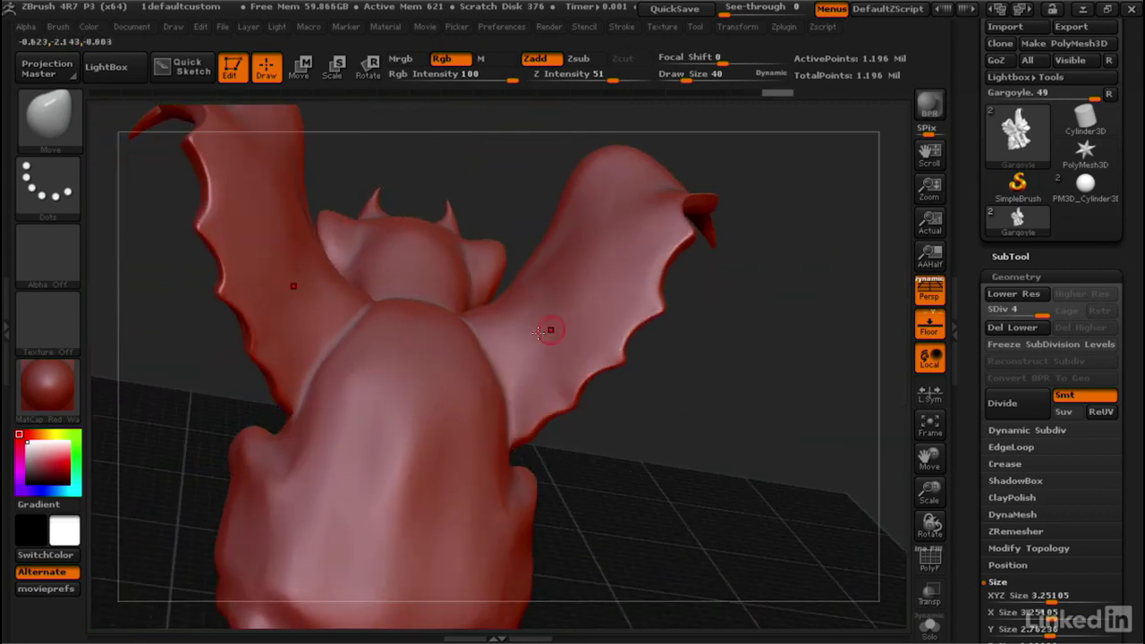
{"action": "left_click", "coordinate": [388, 348]}
{"action": "left_click", "coordinate": [361, 410]}
{"action": "left_click", "coordinate": [361, 467]}
{"action": "left_click", "coordinate": [397, 388]}
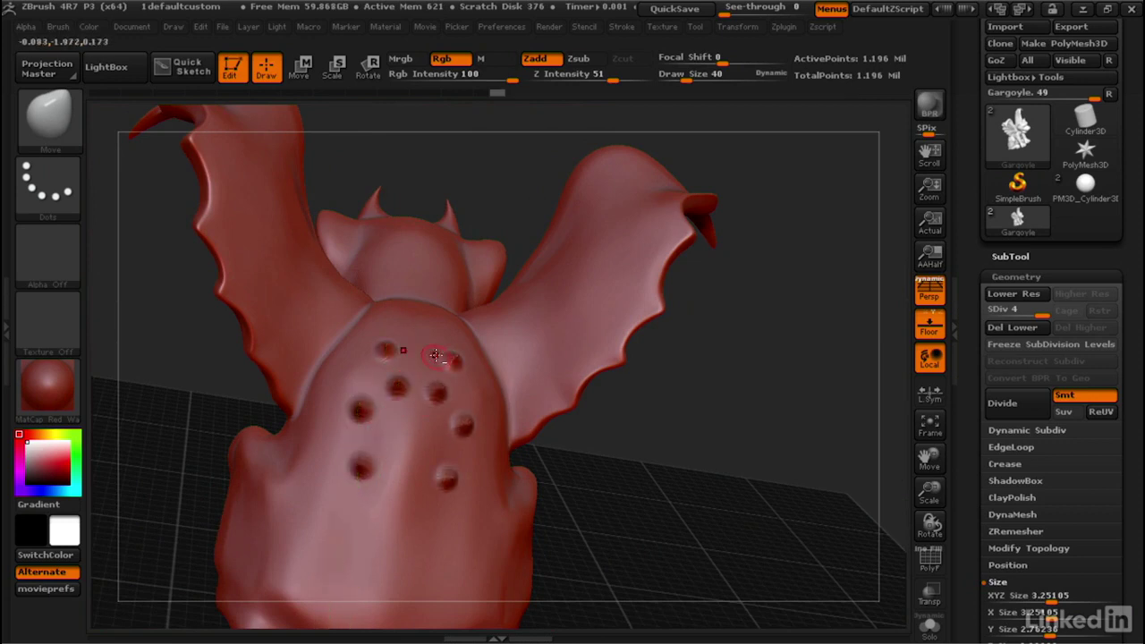
{"action": "mouse_move", "coordinate": [409, 324]}
{"action": "left_mouse_down", "text": "alt"}
{"action": "mouse_move", "coordinate": [418, 331]}
{"action": "mouse_move", "coordinate": [386, 341]}
{"action": "mouse_move", "coordinate": [365, 377]}
{"action": "left_mouse_up", "text": "alt"}
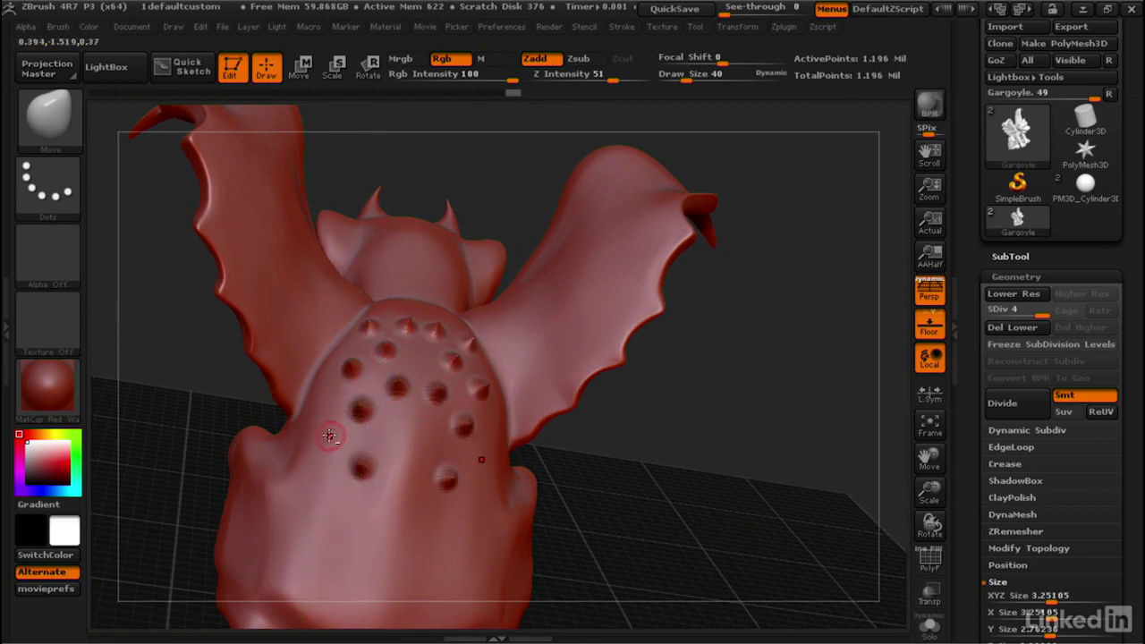
{"action": "left_click_drag", "start_coordinate": [761, 345], "coordinate": [837, 346]}
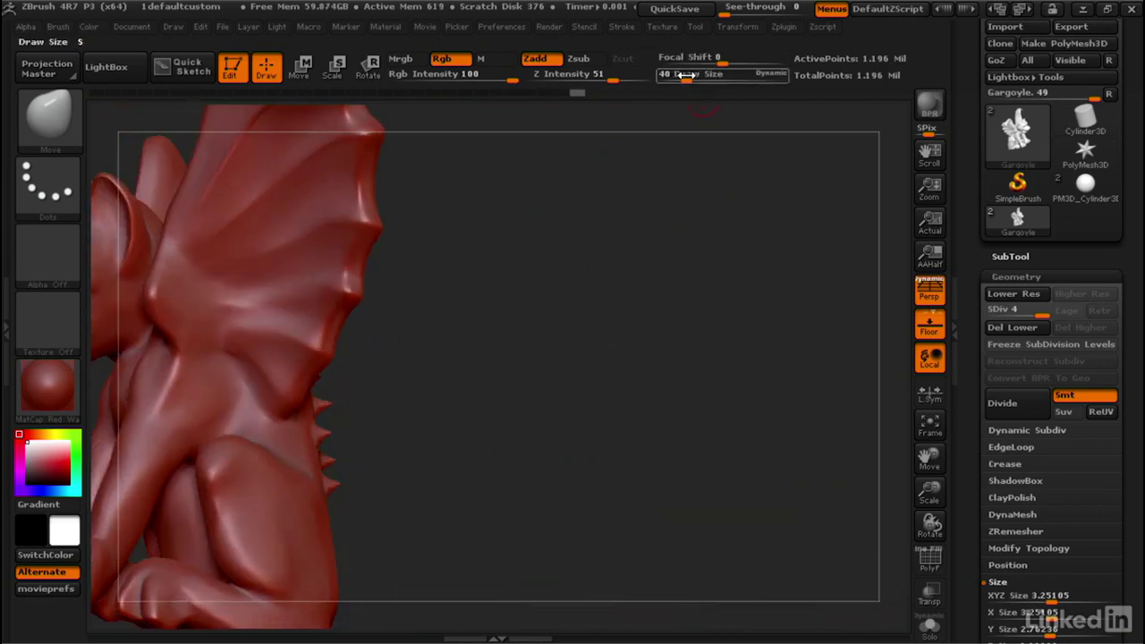
- Steepen the Move brush's fade-off curve towards its end and, at draw size 76, pull sharper spikes out of the gargoyle's lower back
{"action": "left_click_drag", "start_coordinate": [684, 75], "coordinate": [696, 75]}
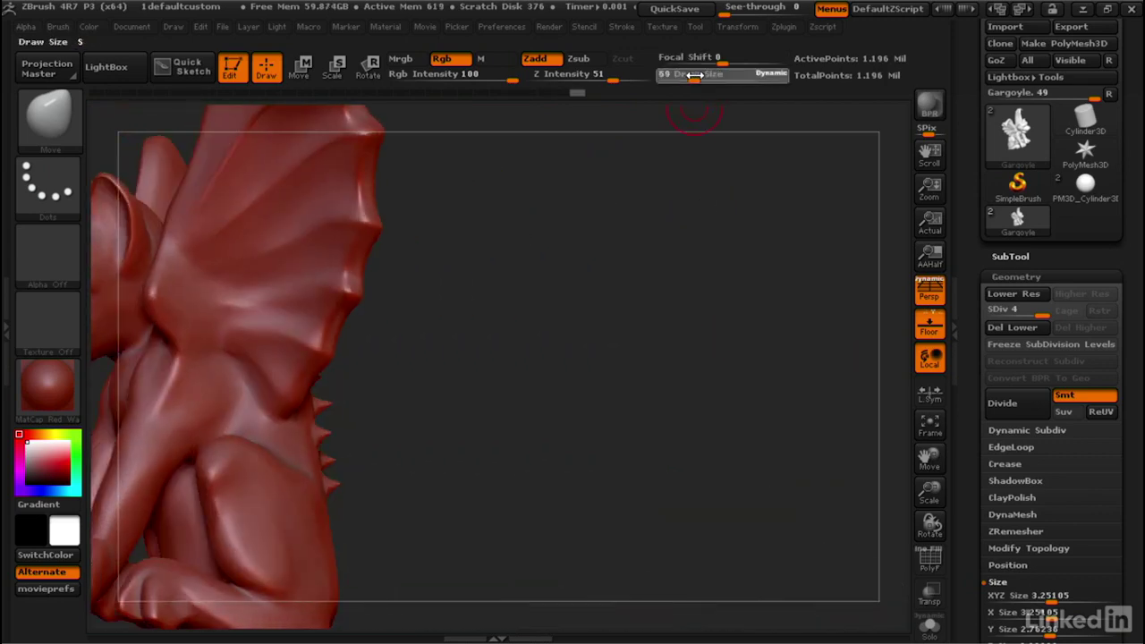
{"action": "left_click", "coordinate": [59, 27]}
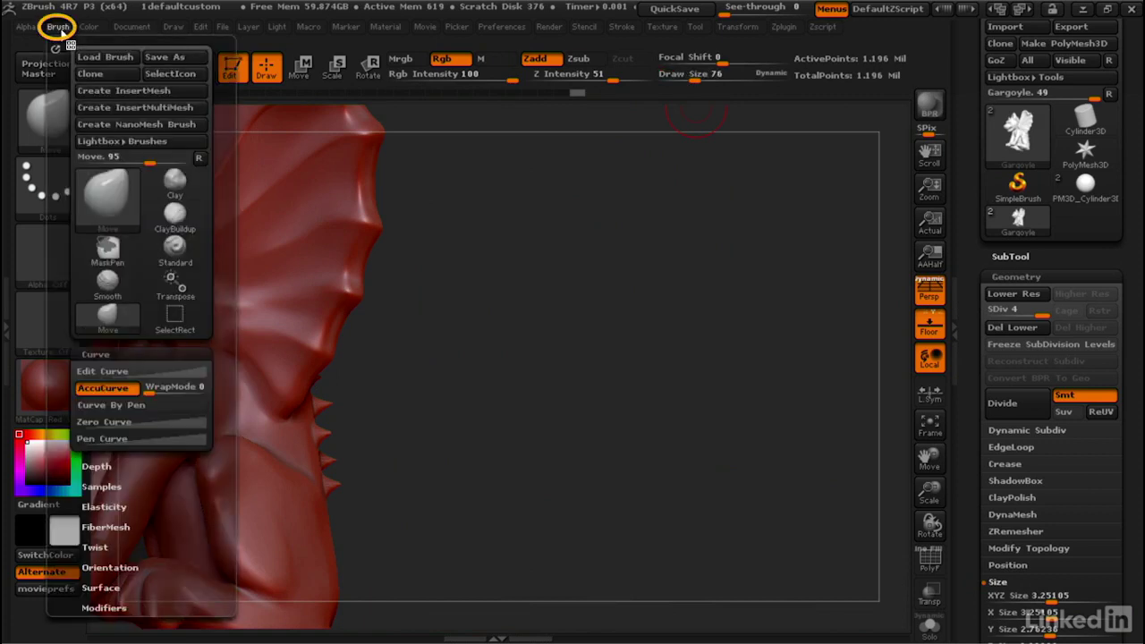
{"action": "left_click", "coordinate": [104, 371]}
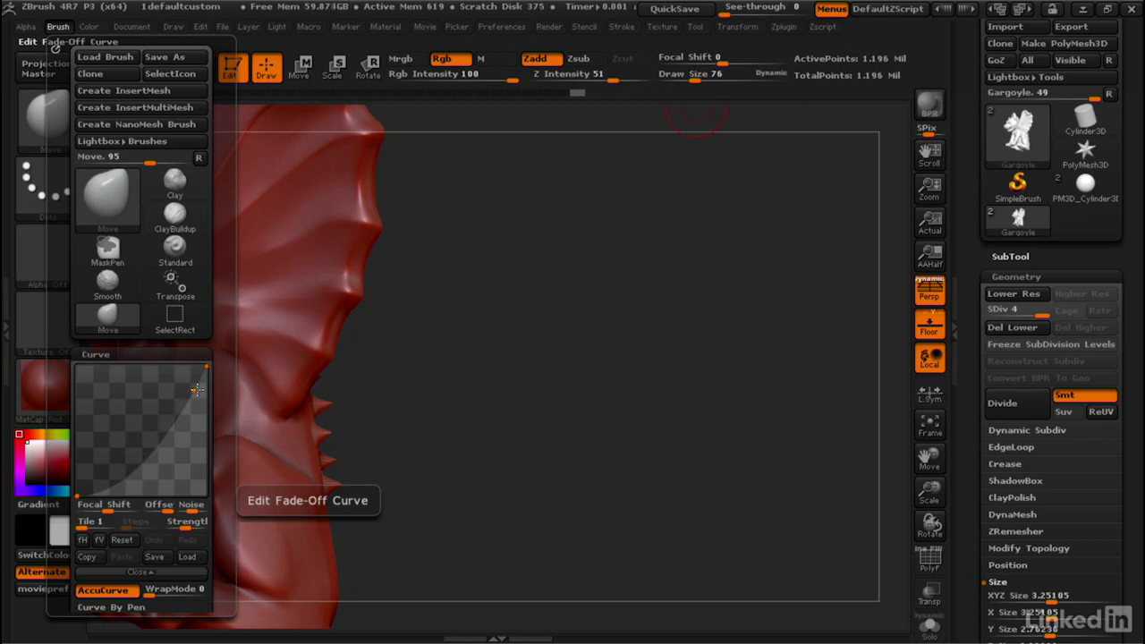
{"action": "left_click_drag", "start_coordinate": [196, 390], "coordinate": [201, 401]}
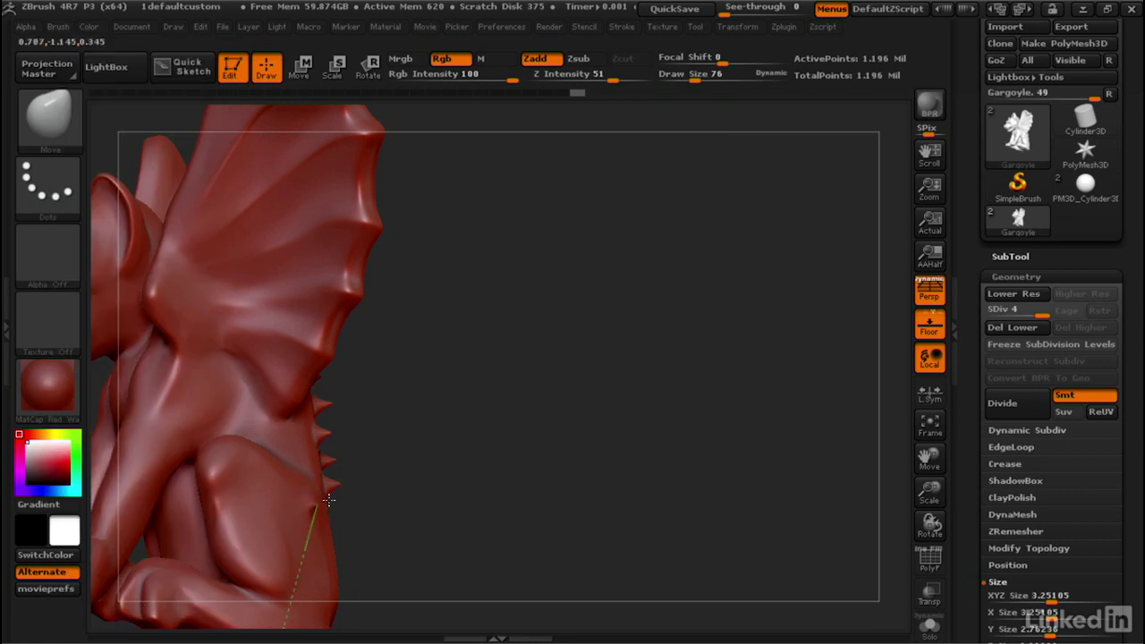
{"action": "mouse_move", "coordinate": [329, 500]}
{"action": "left_mouse_down"}
{"action": "mouse_move", "coordinate": [392, 481]}
{"action": "mouse_move", "coordinate": [389, 448]}
{"action": "mouse_move", "coordinate": [399, 448]}
{"action": "mouse_move", "coordinate": [389, 463]}
{"action": "mouse_move", "coordinate": [421, 445]}
{"action": "mouse_move", "coordinate": [451, 398]}
{"action": "left_mouse_up"}
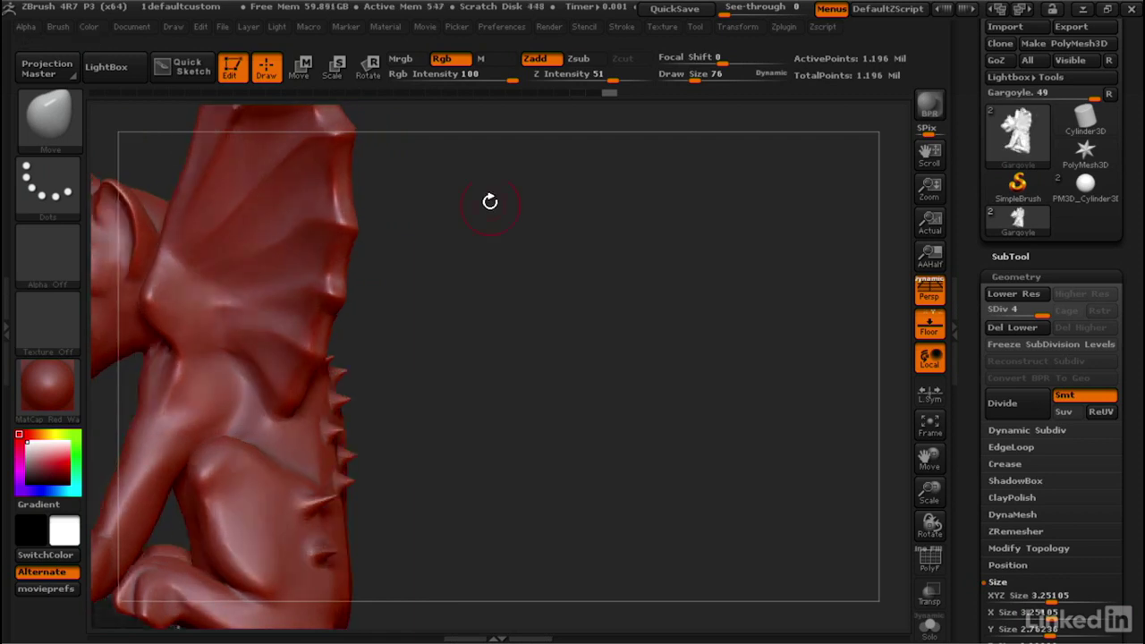
- Enable interface customization and place a copy of the AccuCurve toggle in the main interface directly beneath movieprefs
{"action": "left_click", "coordinate": [502, 27]}
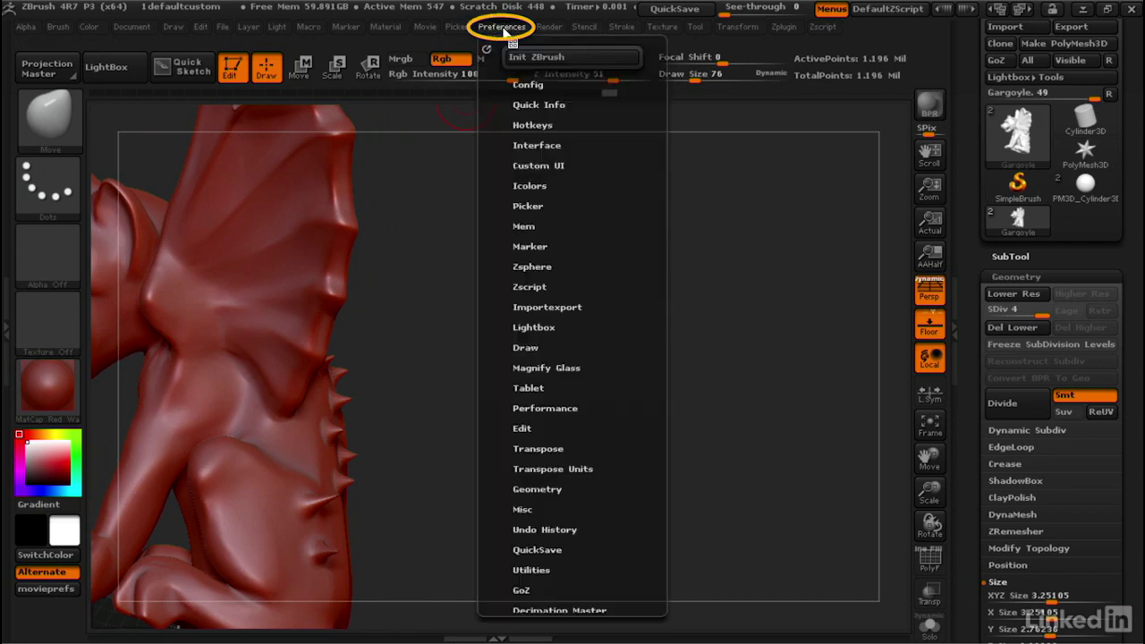
{"action": "left_click", "coordinate": [527, 84]}
{"action": "left_click", "coordinate": [535, 170]}
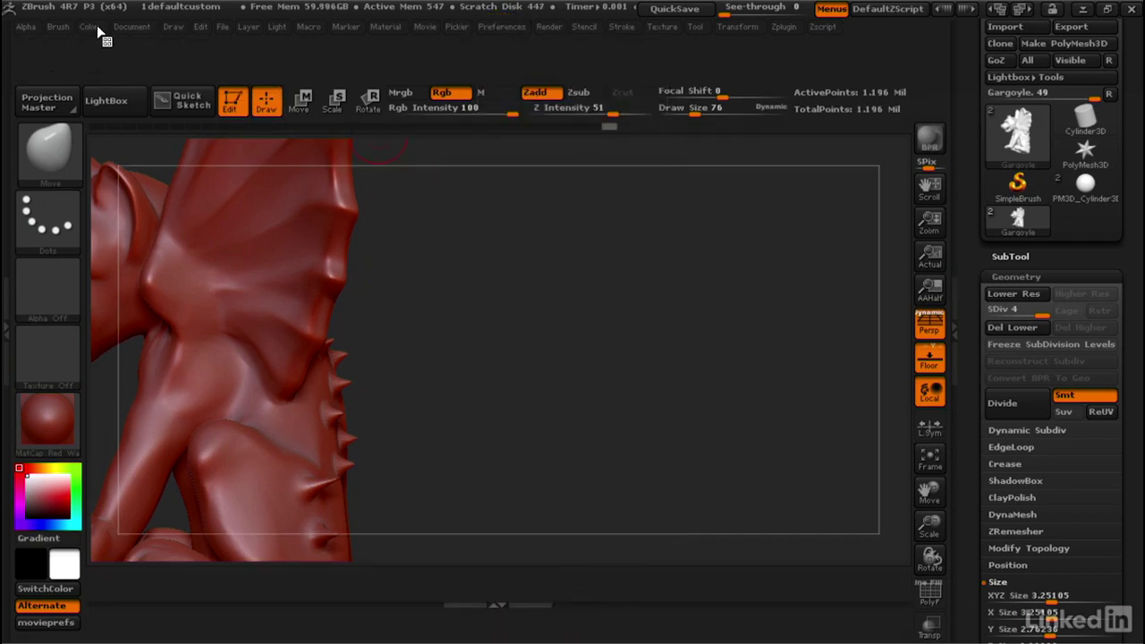
{"action": "left_click", "coordinate": [58, 26]}
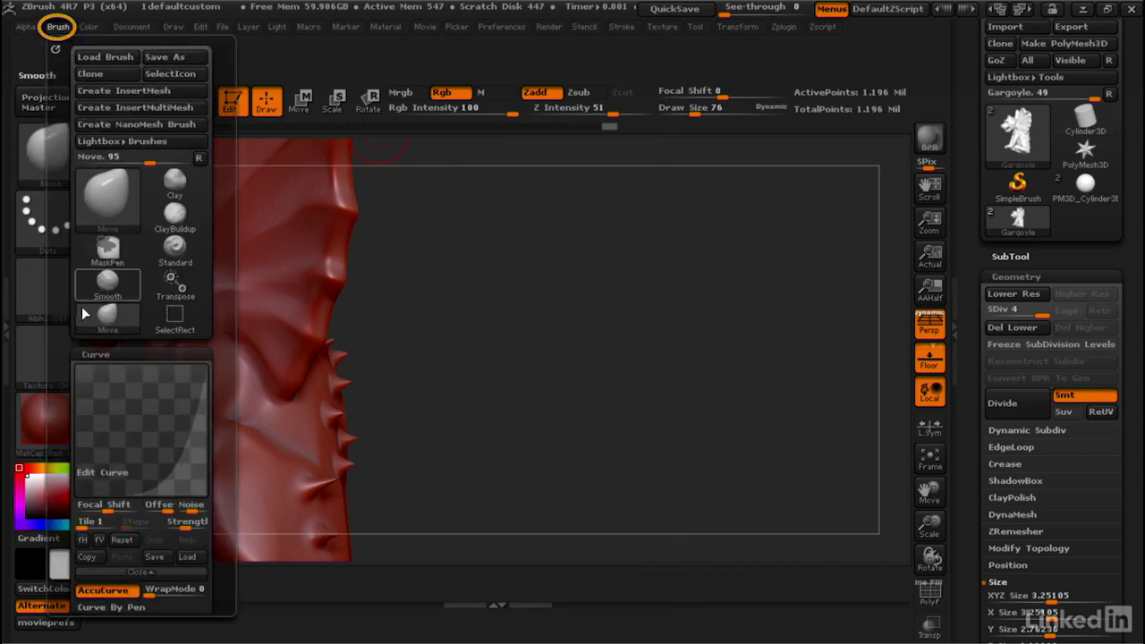
{"action": "left_click_drag", "start_coordinate": [68, 419], "coordinate": [68, 342]}
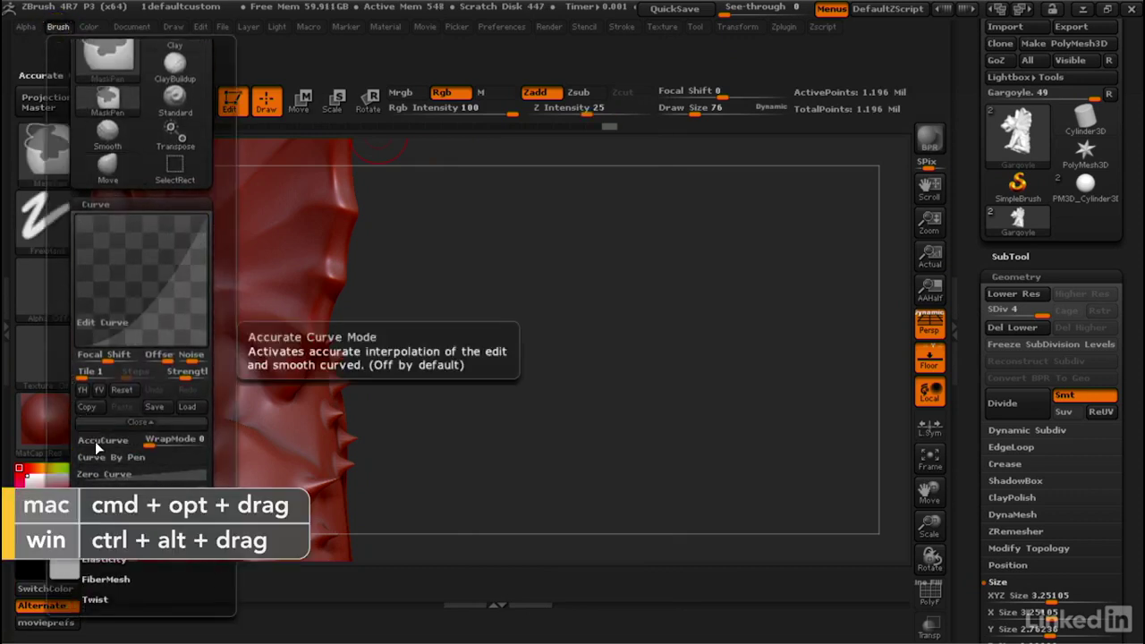
{"action": "left_click_drag", "start_coordinate": [95, 440], "coordinate": [108, 441], "text": "ctrl+alt"}
{"action": "mouse_move", "coordinate": [156, 393]}
{"action": "left_mouse_down", "text": "ctrl+alt"}
{"action": "mouse_move", "coordinate": [295, 49]}
{"action": "mouse_move", "coordinate": [186, 221]}
{"action": "left_mouse_up", "text": "ctrl+alt"}
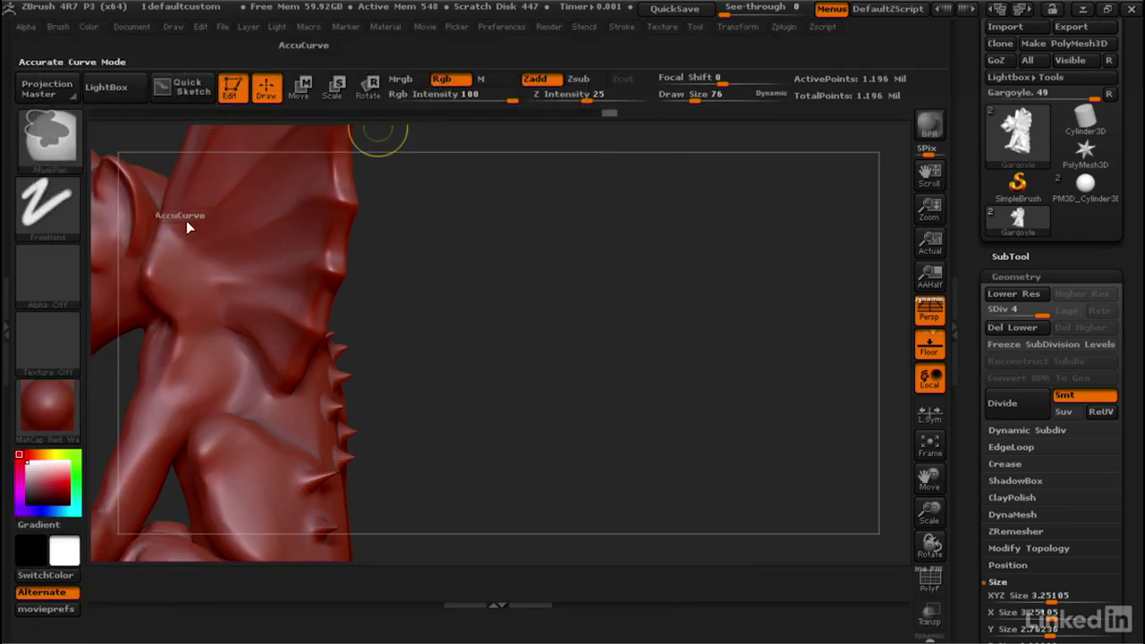
{"action": "left_click_drag", "start_coordinate": [93, 560], "coordinate": [56, 633], "text": "ctrl+alt"}
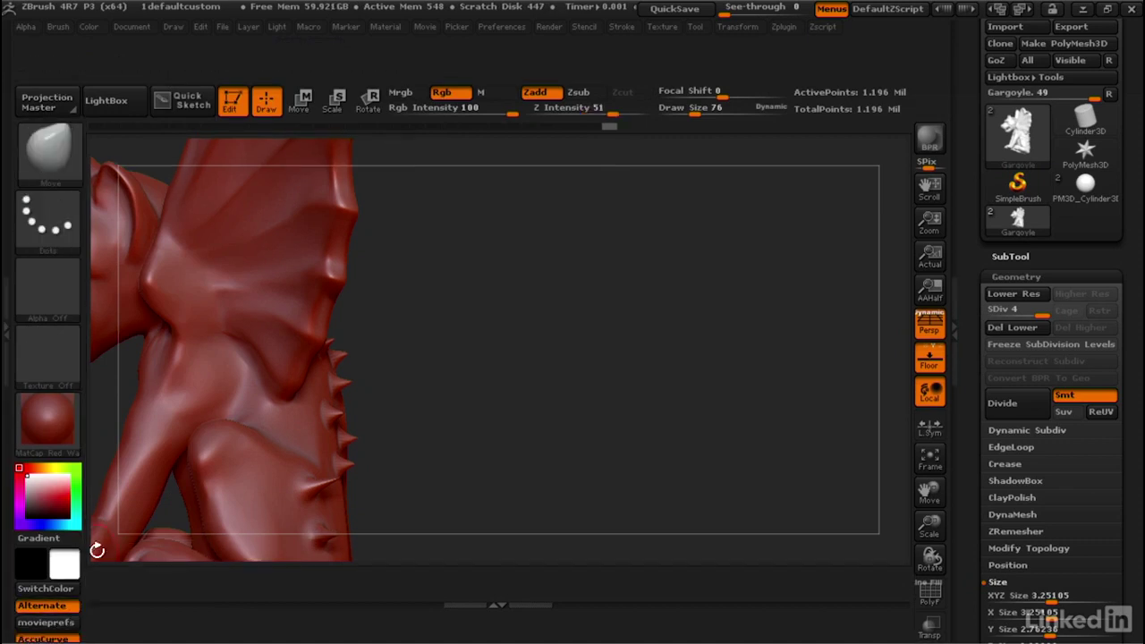
- Disable interface customization and store the current layout as the startup configuration
{"action": "left_click", "coordinate": [499, 27]}
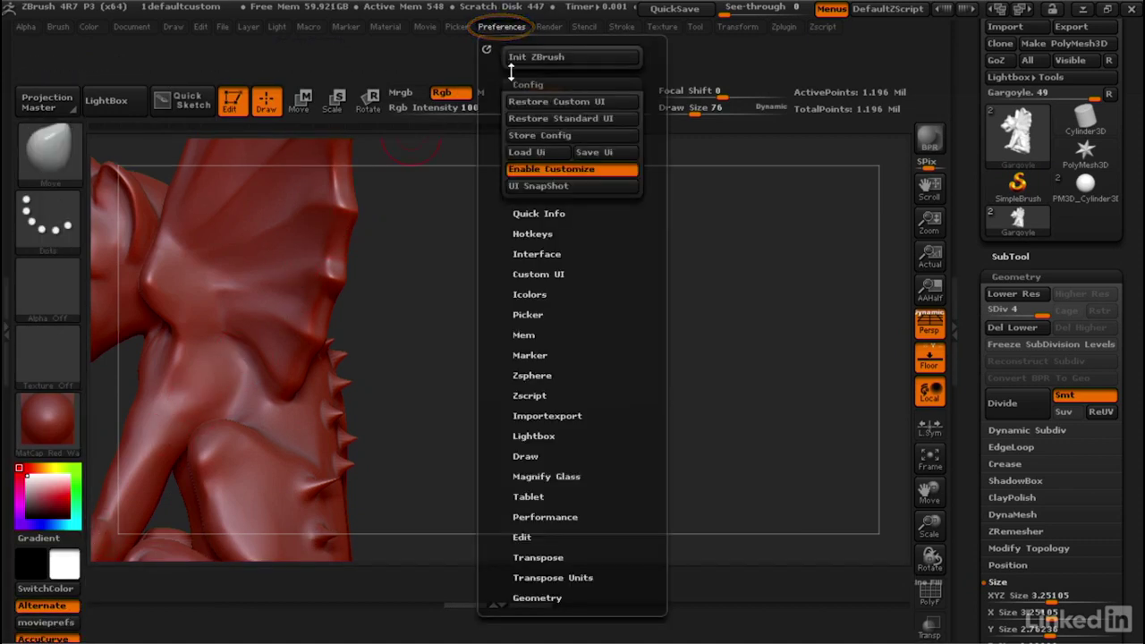
{"action": "left_click", "coordinate": [552, 168]}
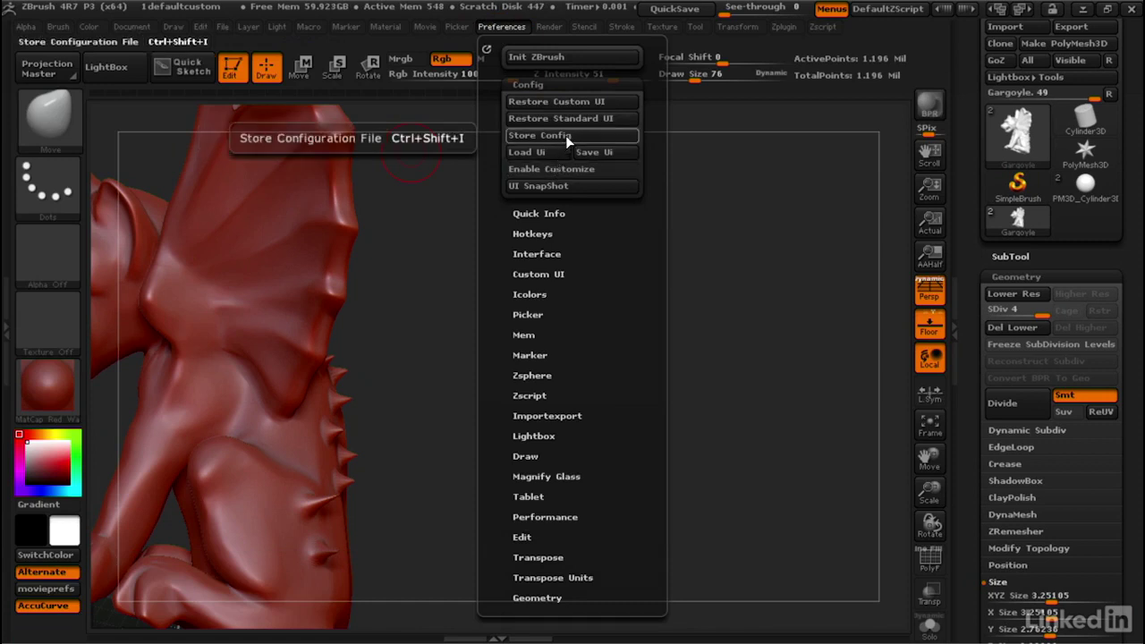
{"action": "left_click", "coordinate": [576, 136]}
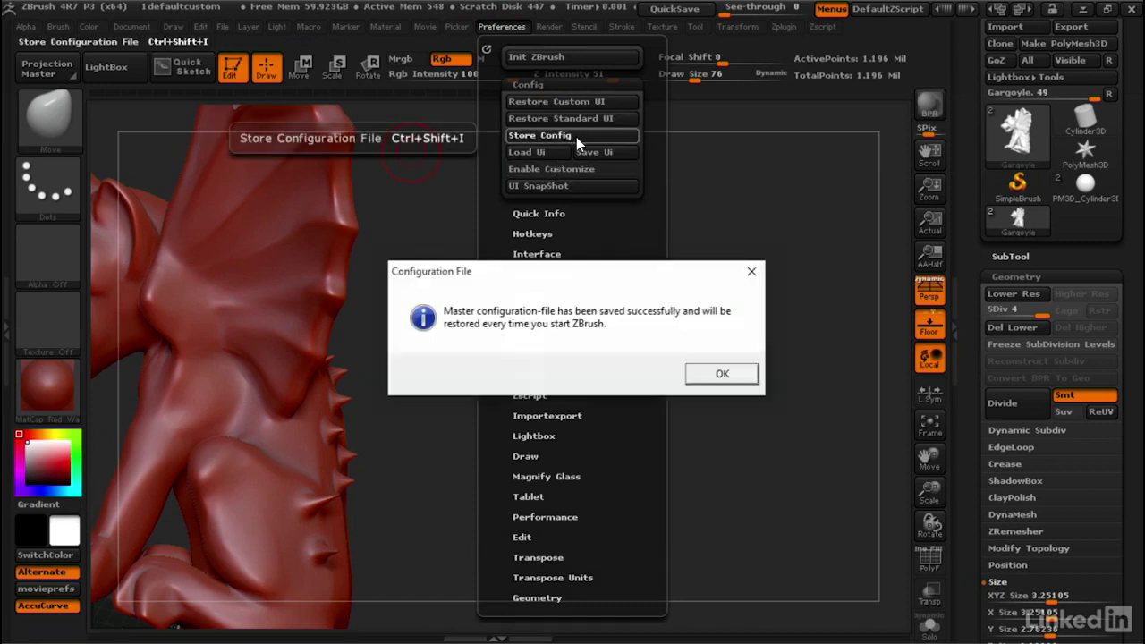
{"action": "left_click", "coordinate": [723, 374]}
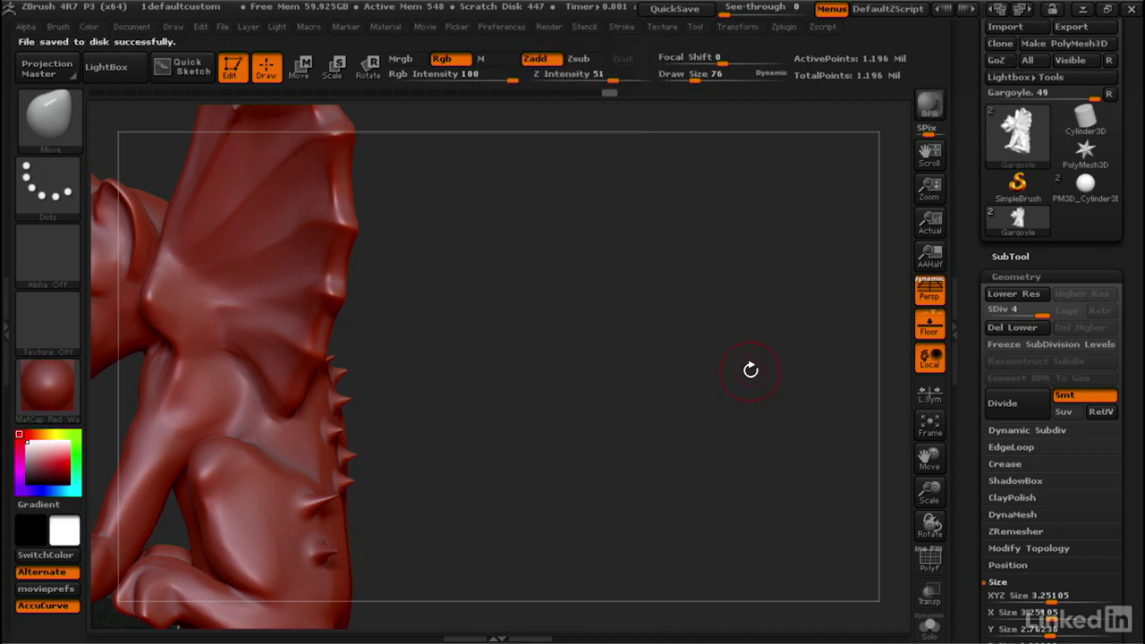
- Turn off AccuCurve and pull the surface beside the lower back spikes outward with the regular Move brush
{"action": "left_click", "coordinate": [48, 608]}
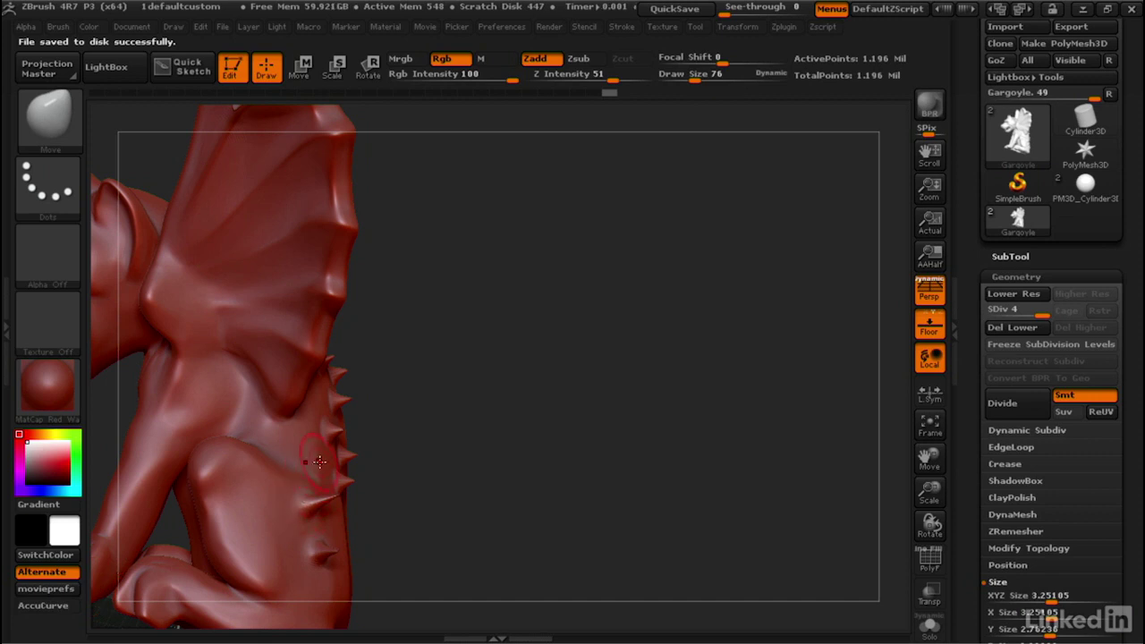
{"action": "left_click_drag", "start_coordinate": [319, 461], "coordinate": [375, 443]}
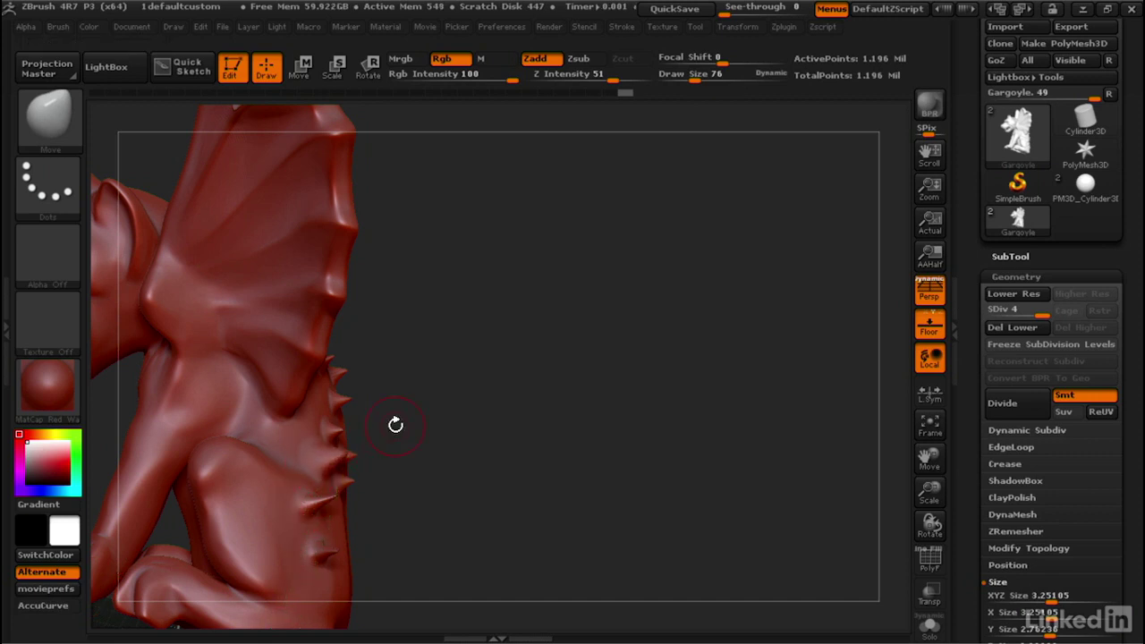